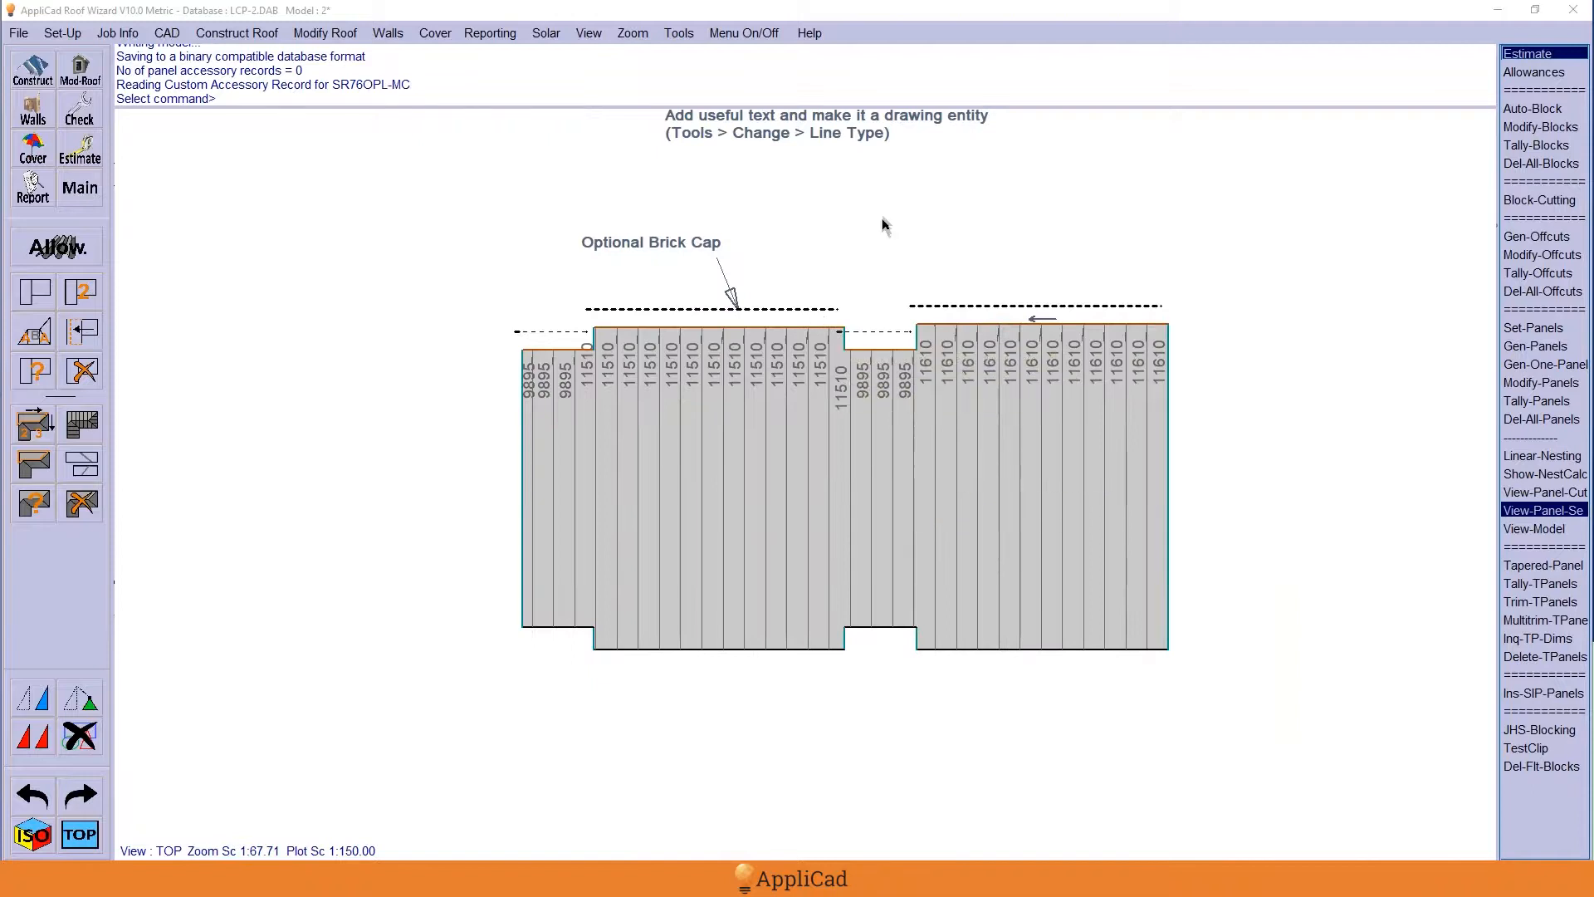
- Copy the roof's outer vertical edge line beside the 11610 panels to a parallel position just outside the roof
scroll(883, 214, up, 2)
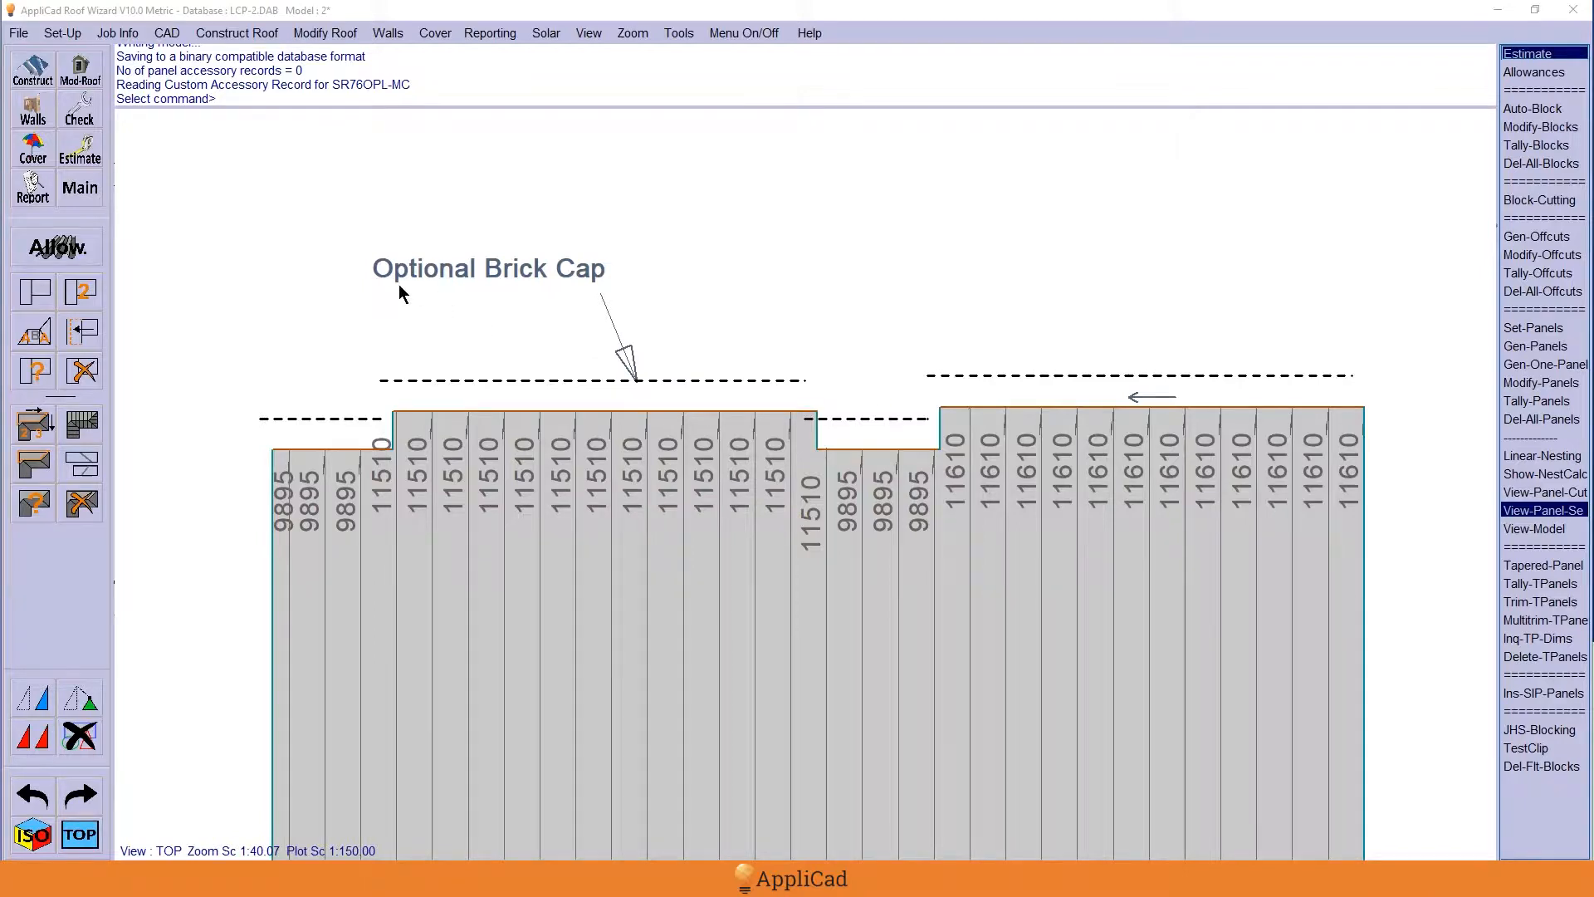
scroll(307, 425, down, 1)
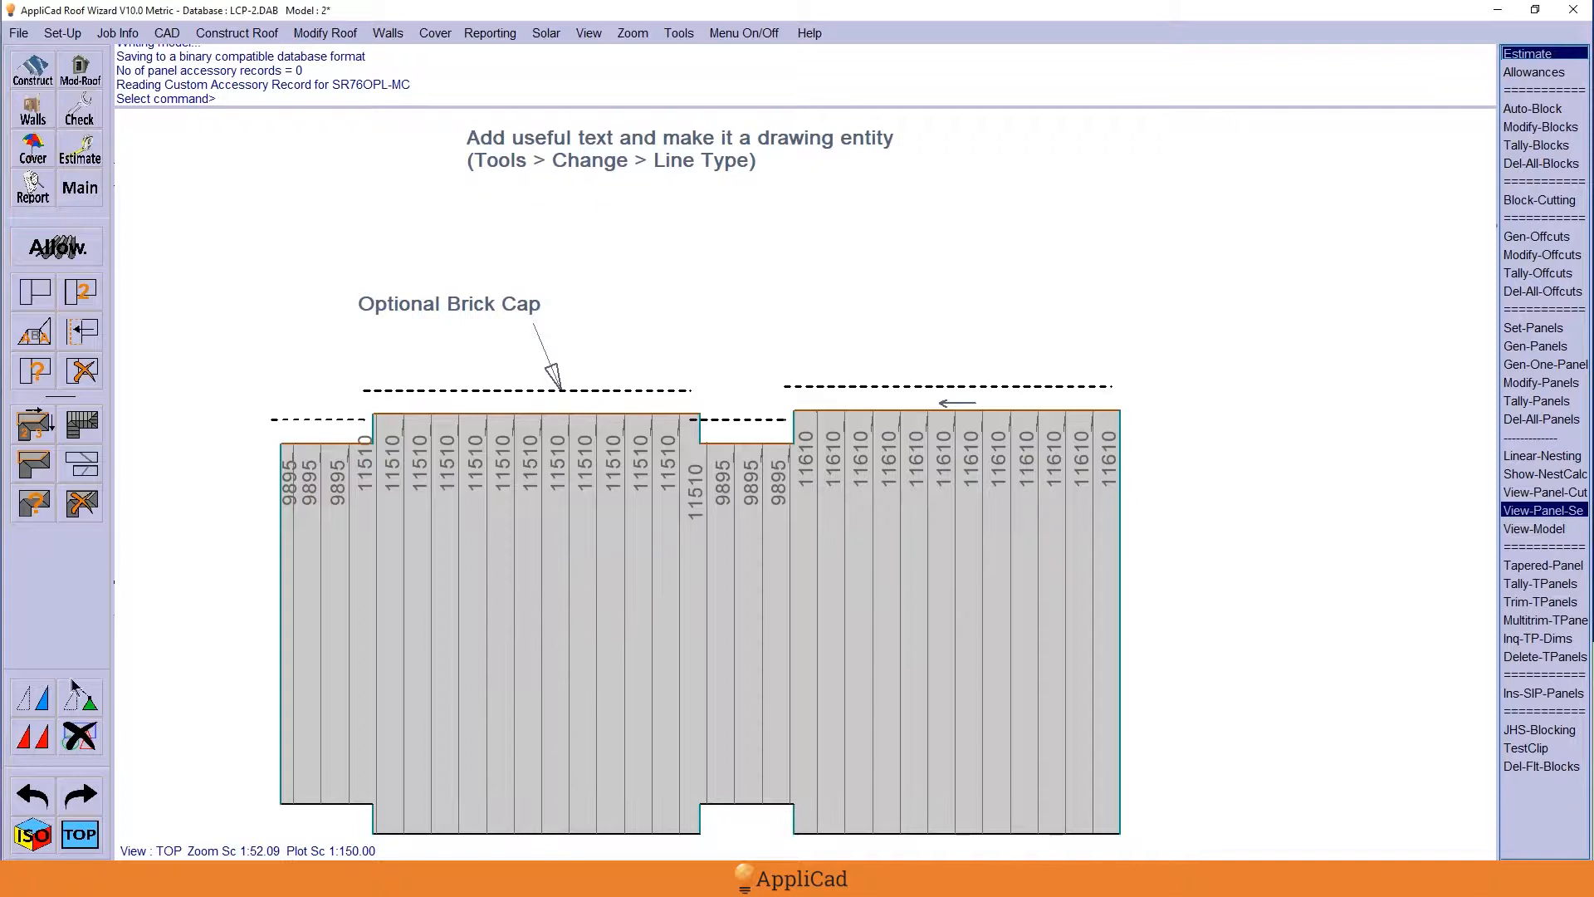
click(35, 73)
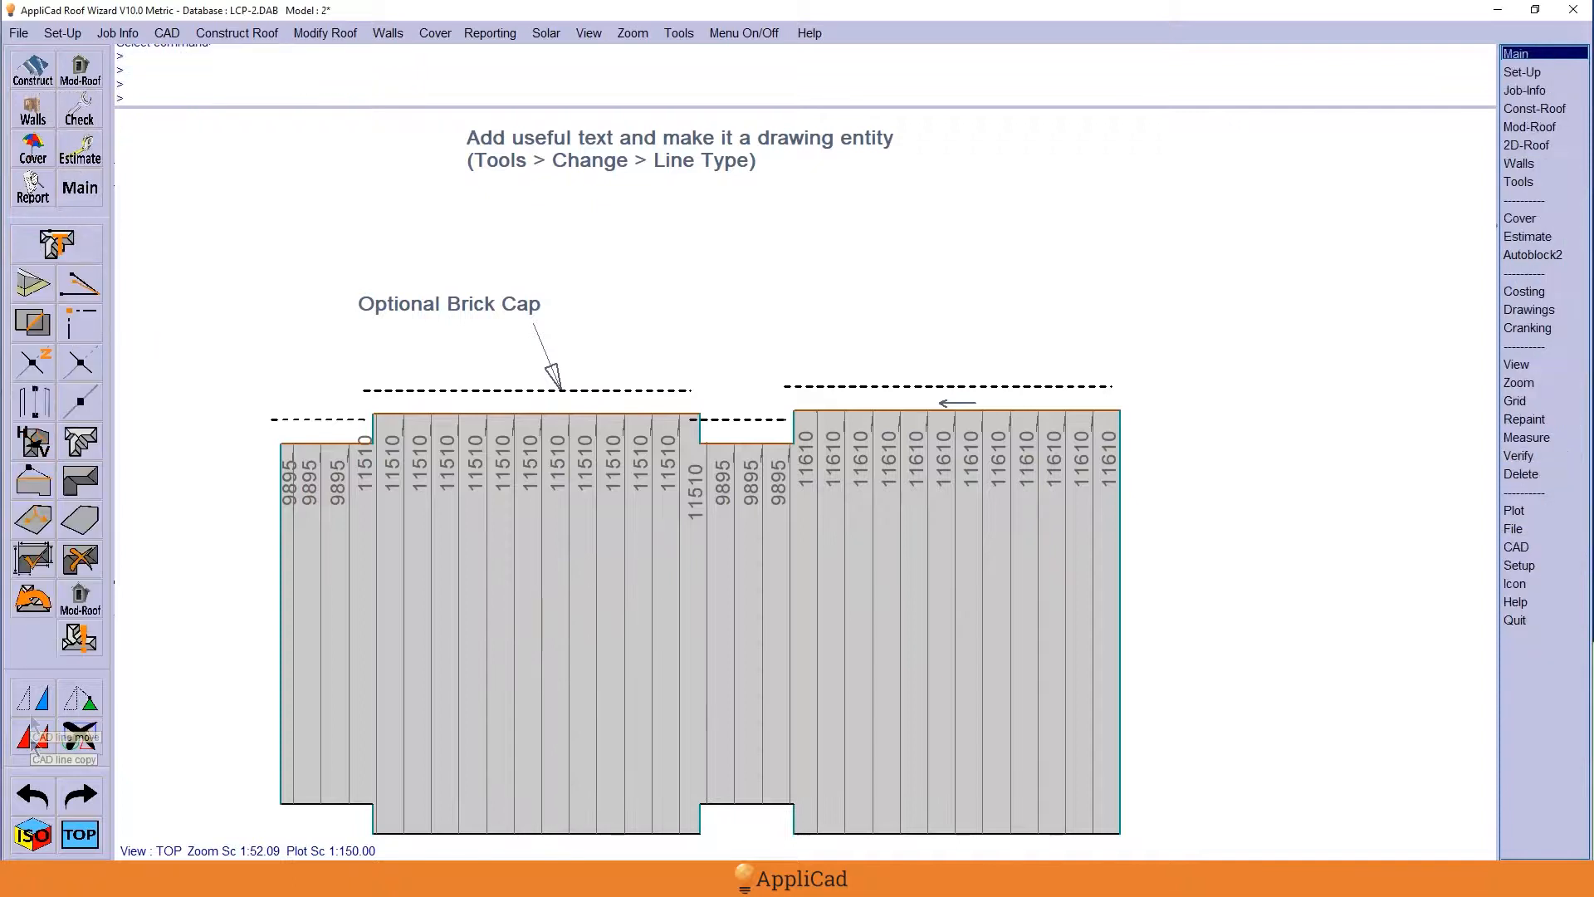
click(80, 736)
click(35, 738)
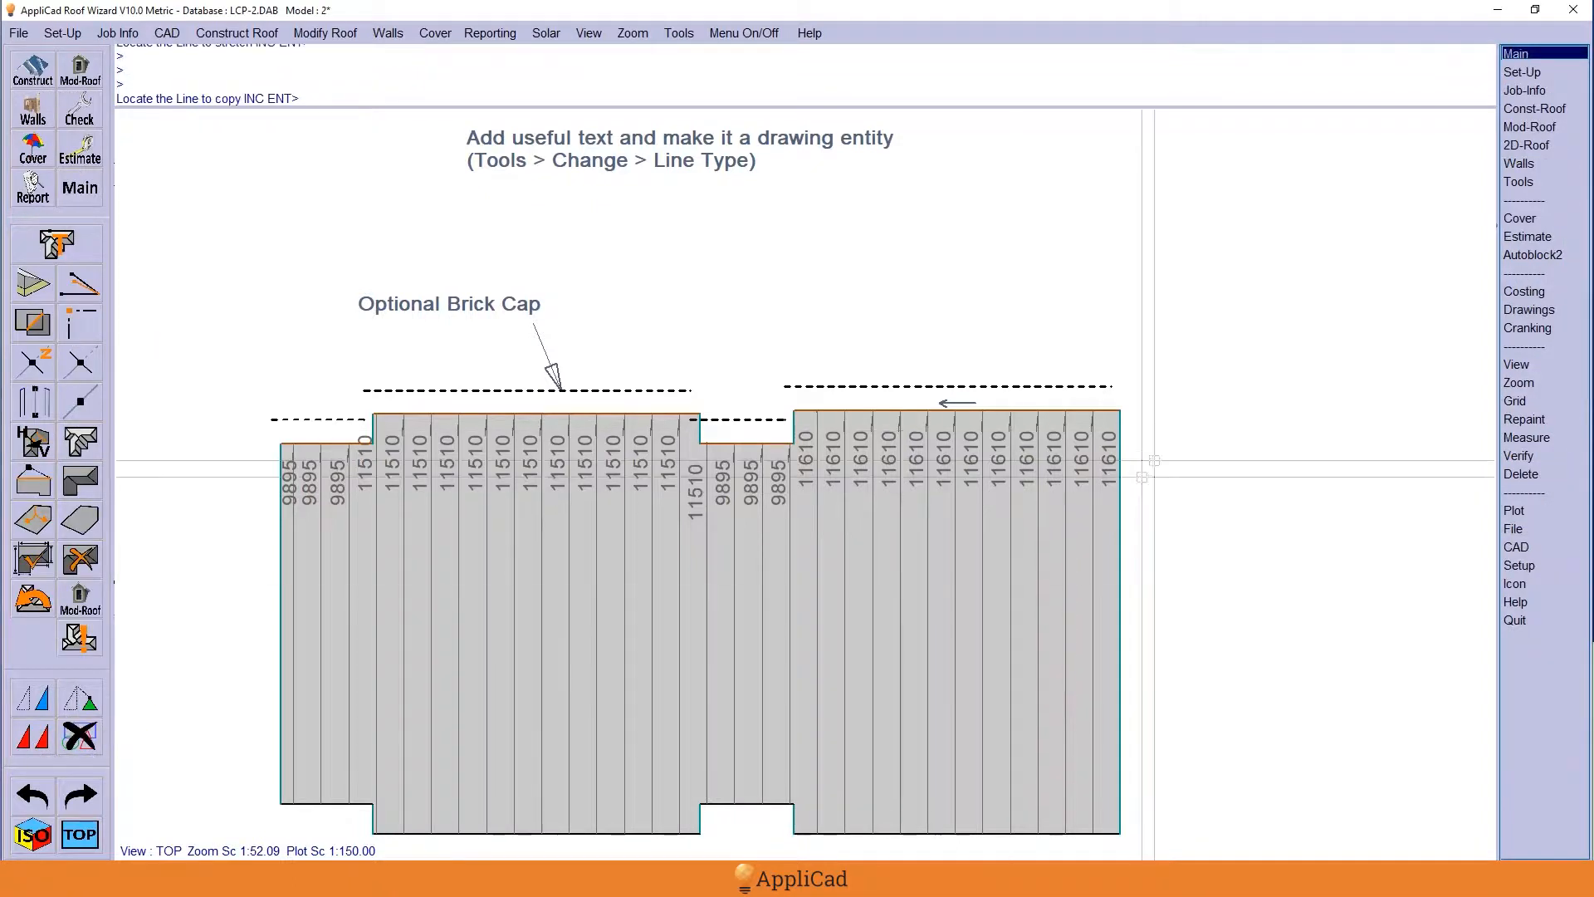
click(1119, 491)
key(y)
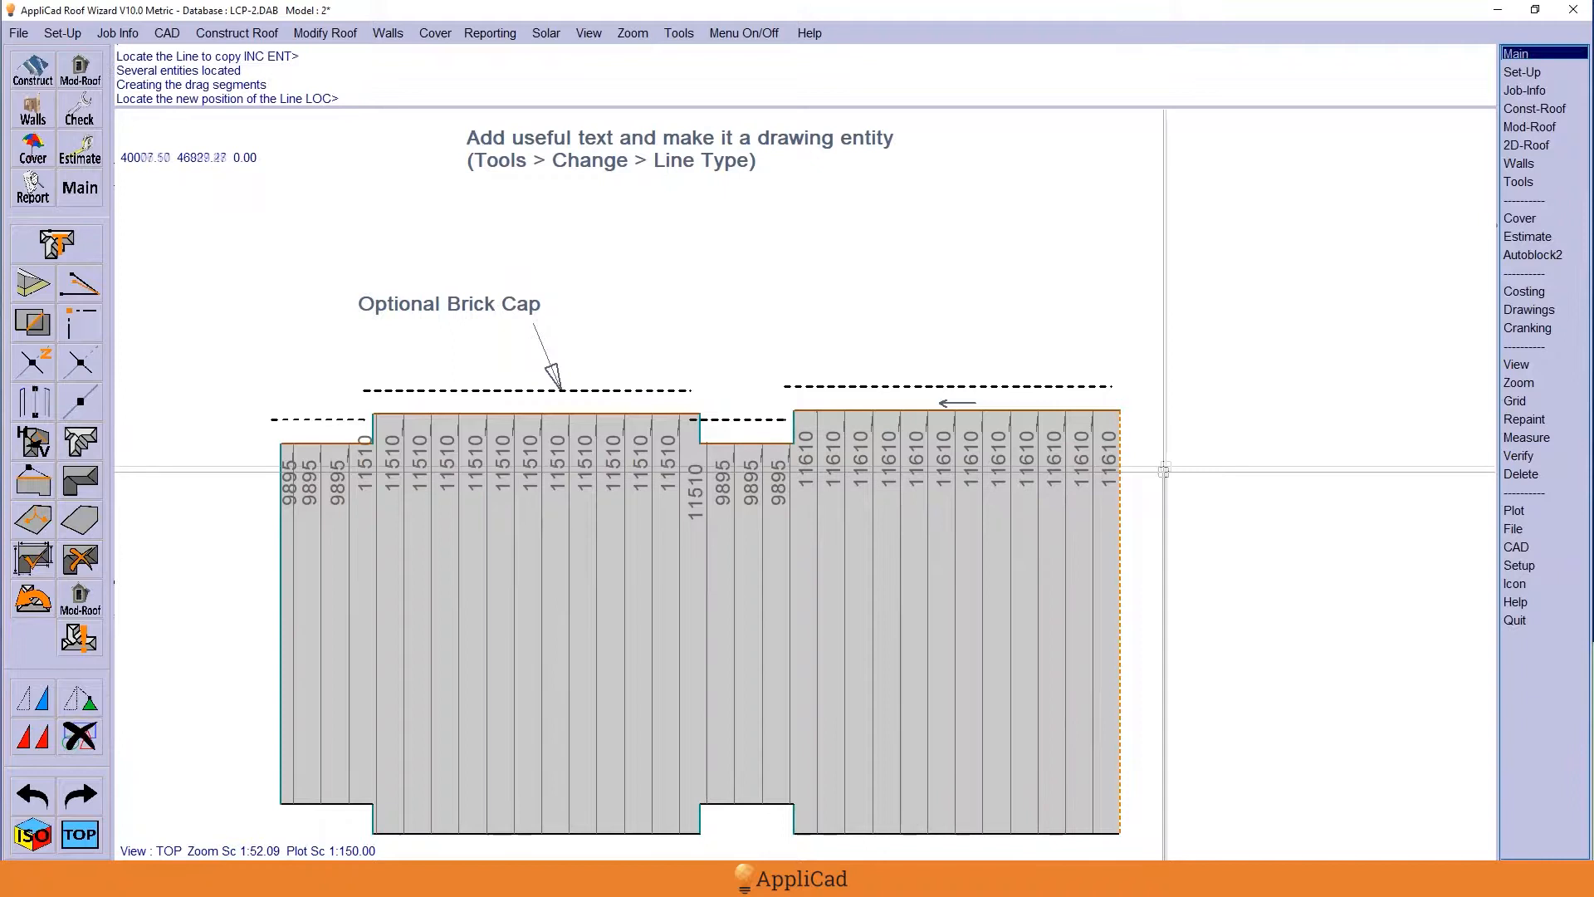
key(Escape)
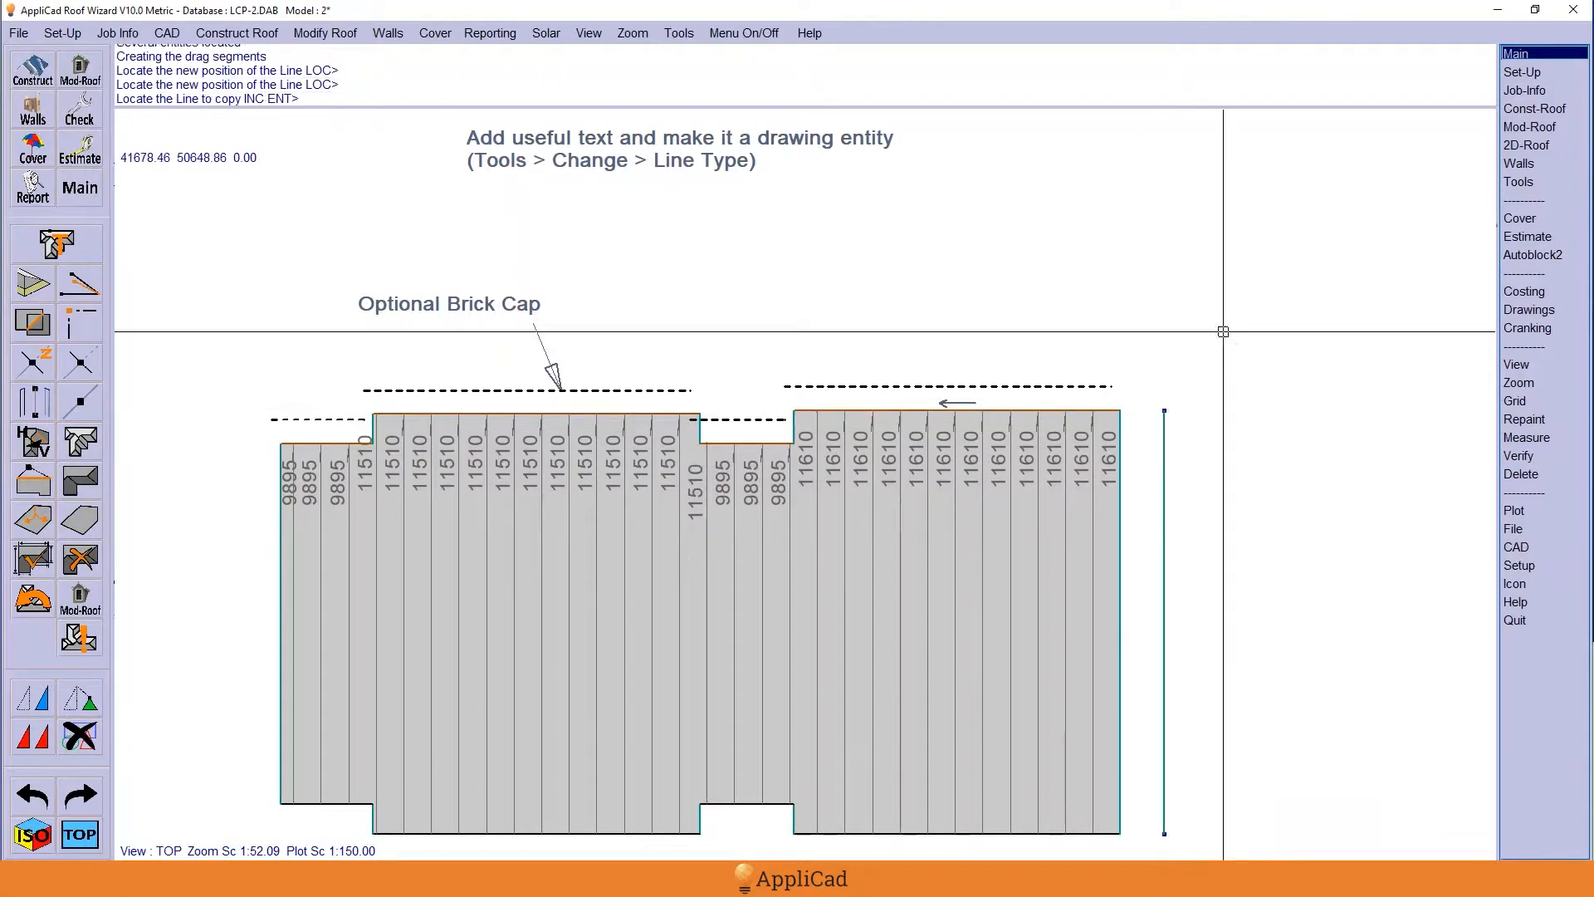
key(Escape)
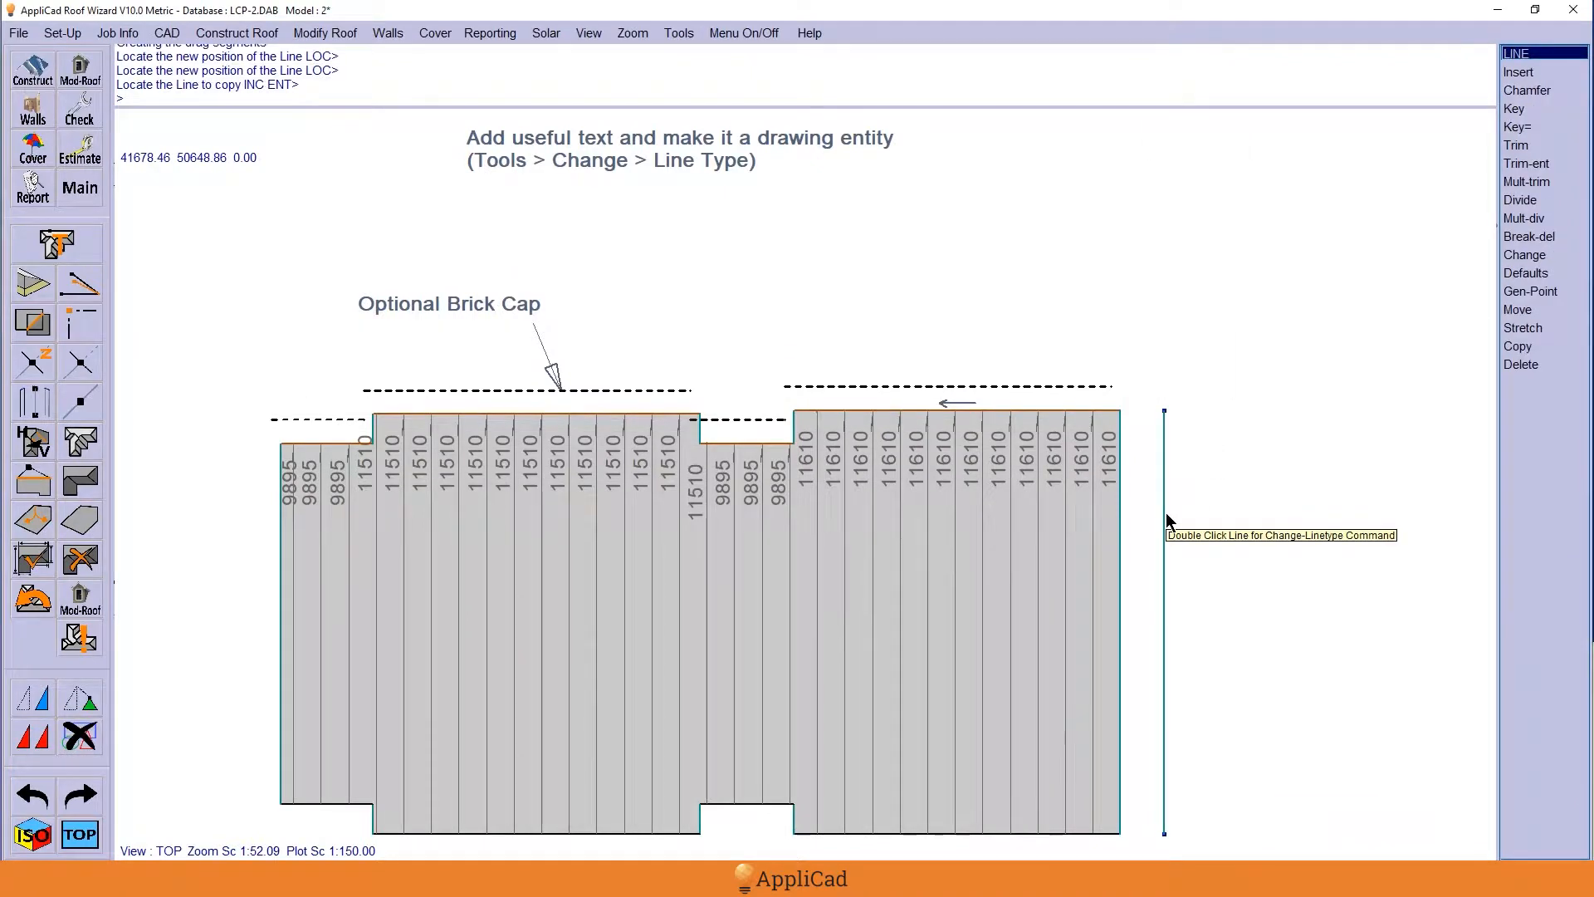
- Change the copied vertical line's type to Parapet Cap, ignoring the request to remove panels and lap indicators
double_click(1163, 450)
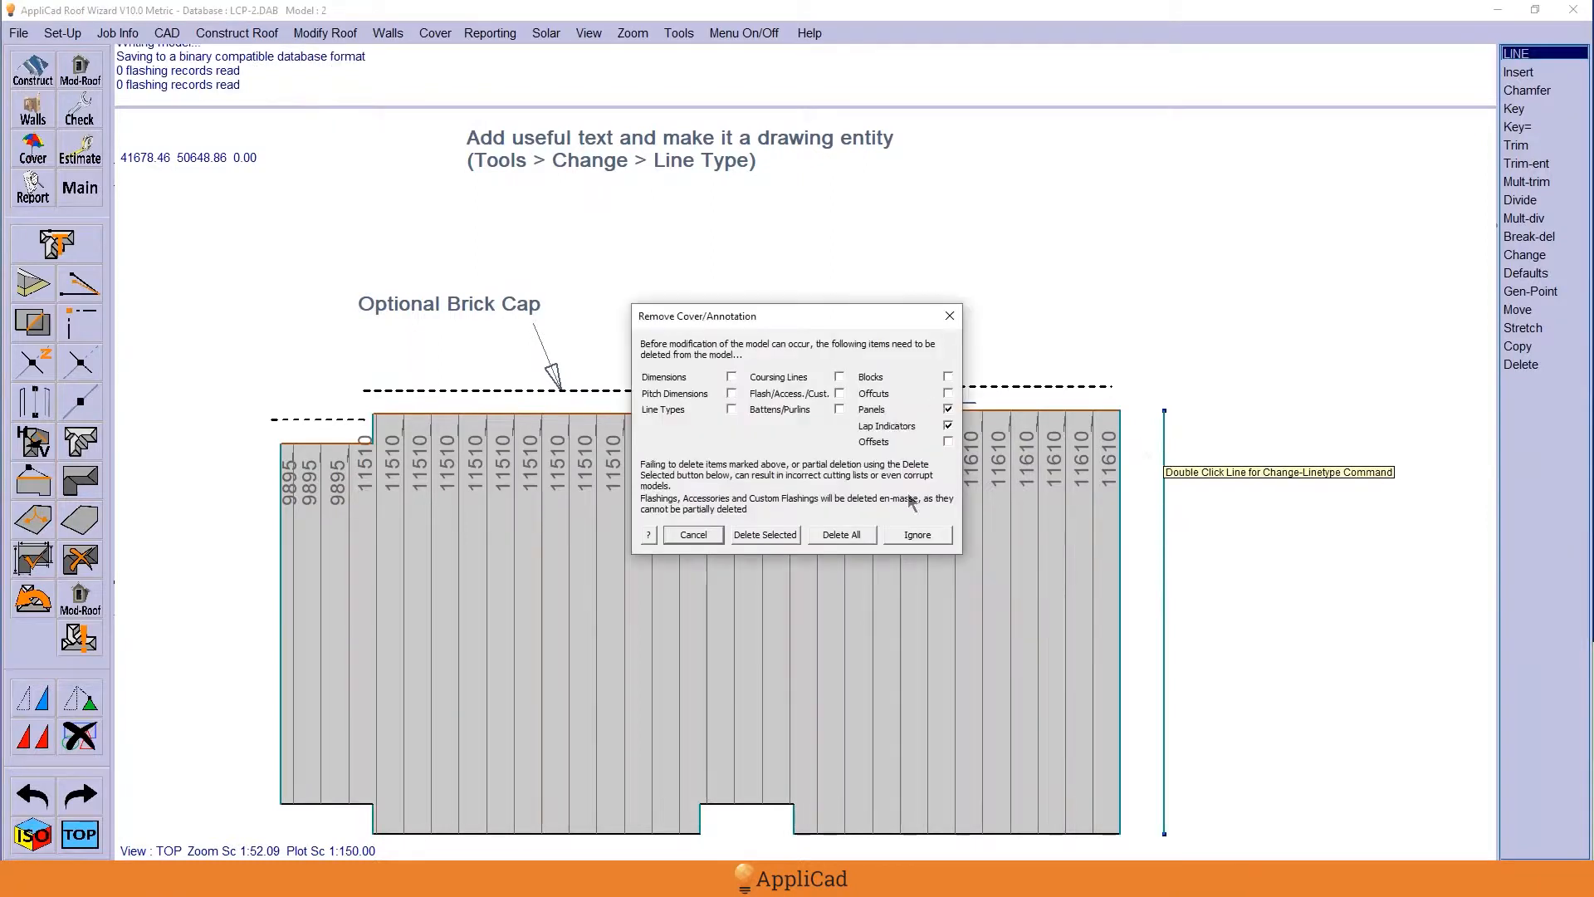
click(916, 534)
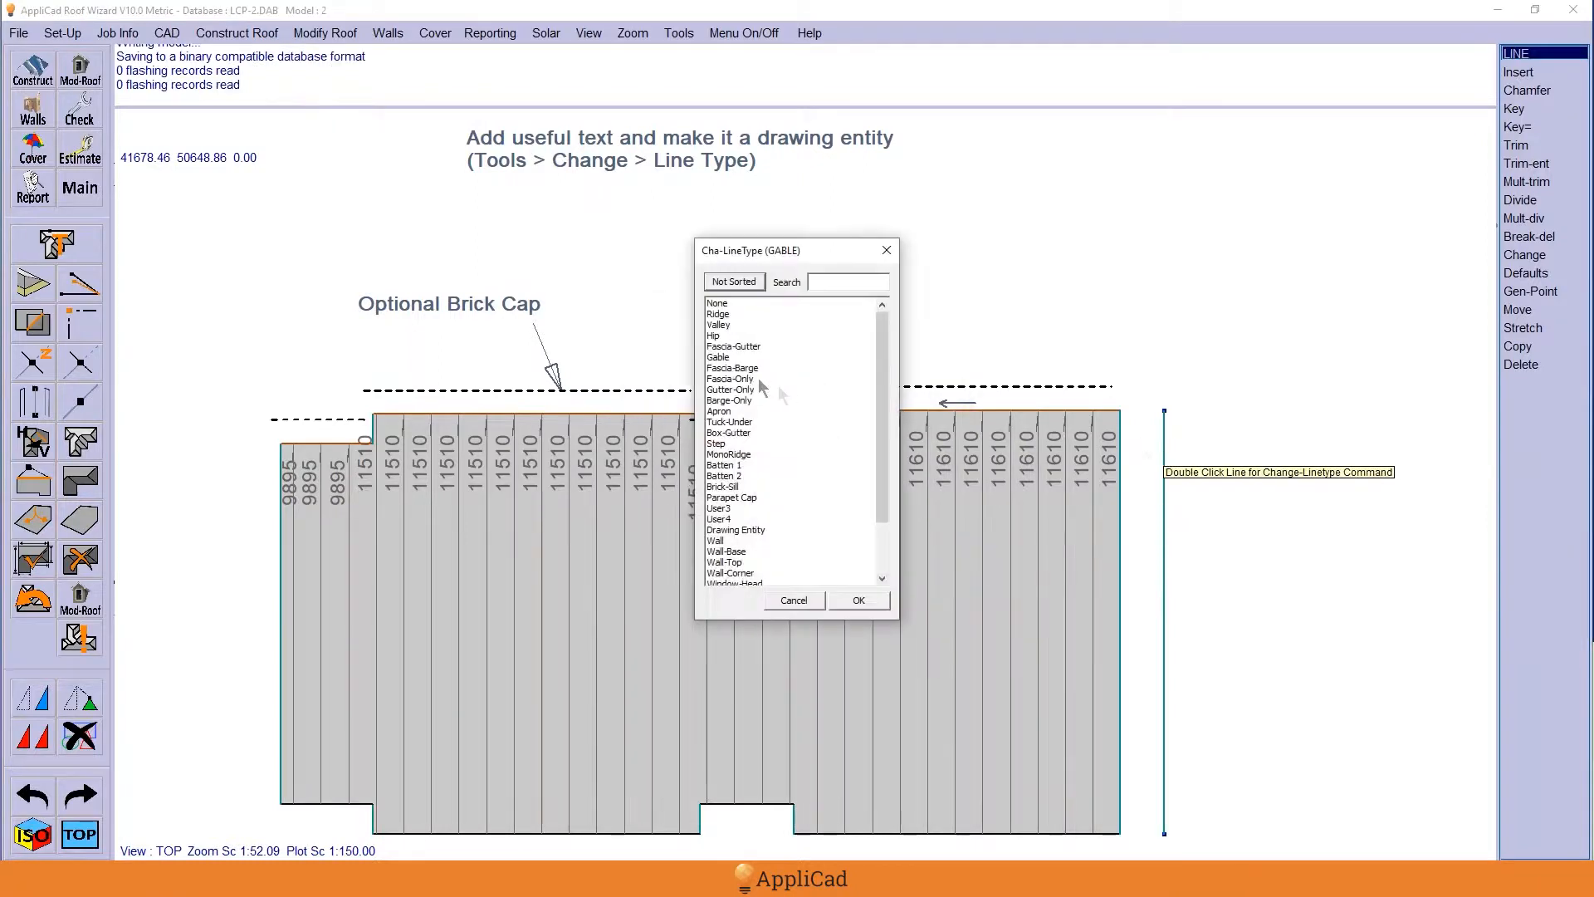
double_click(732, 496)
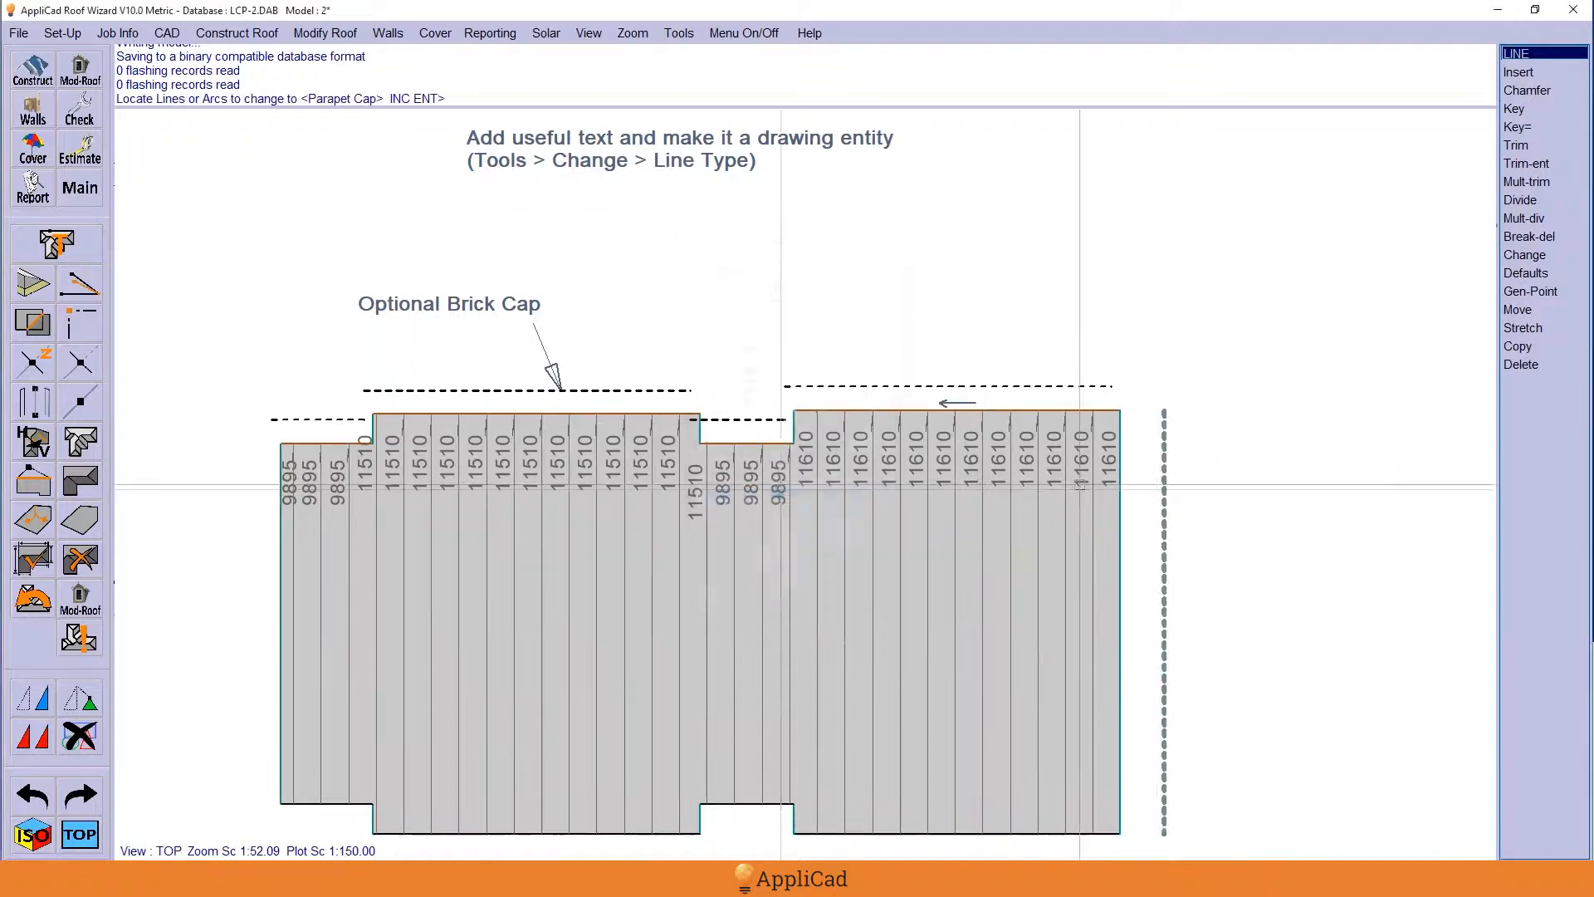
click(1165, 496)
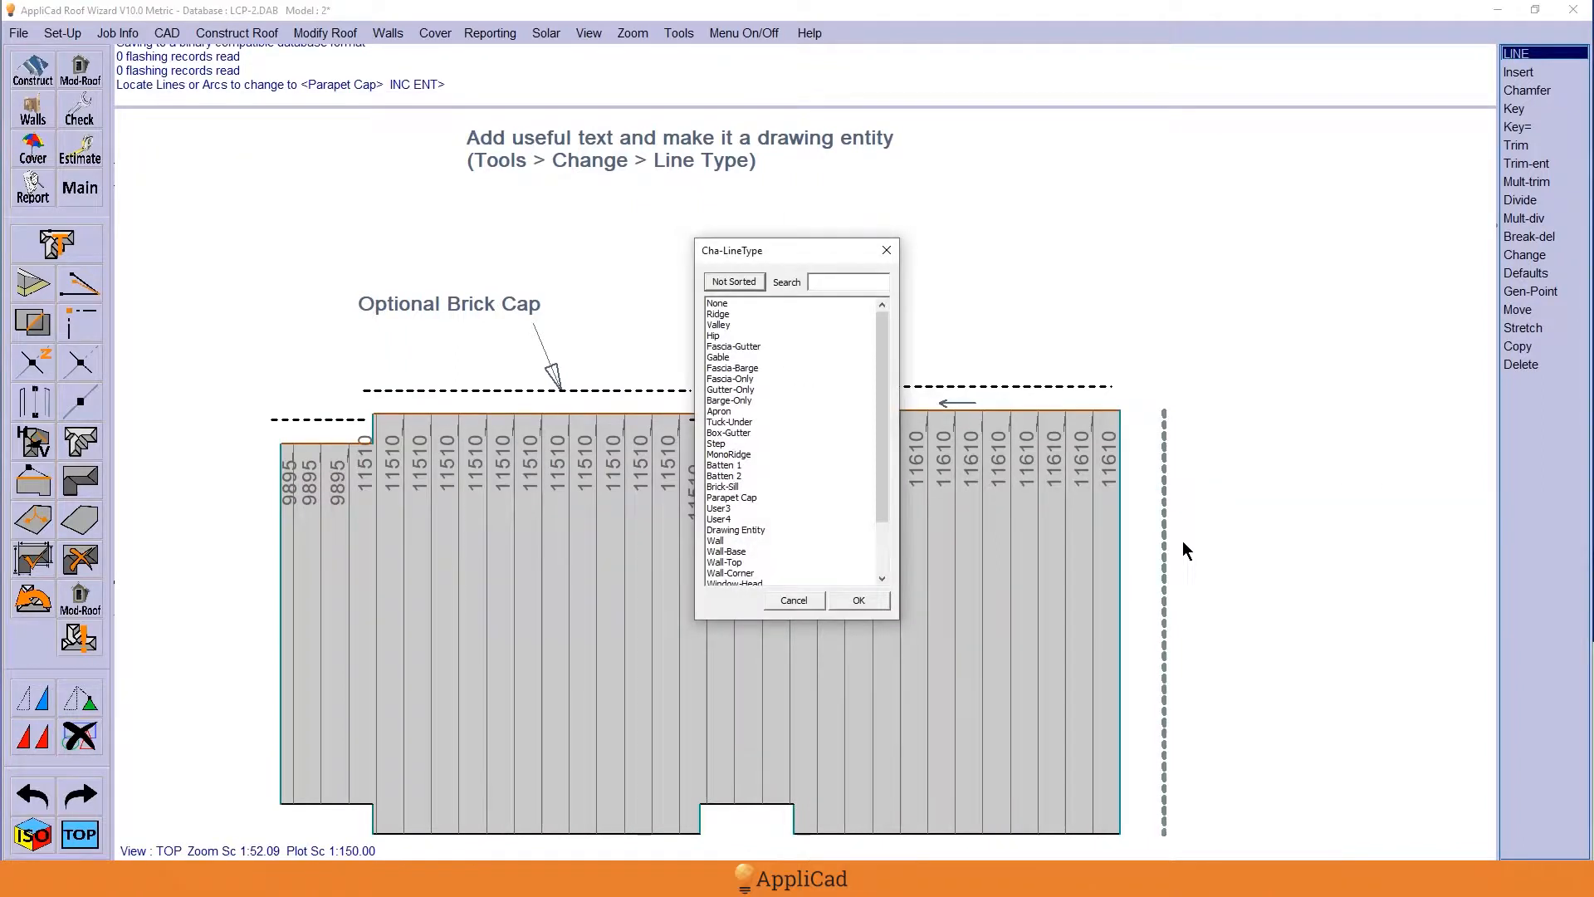
key(Escape)
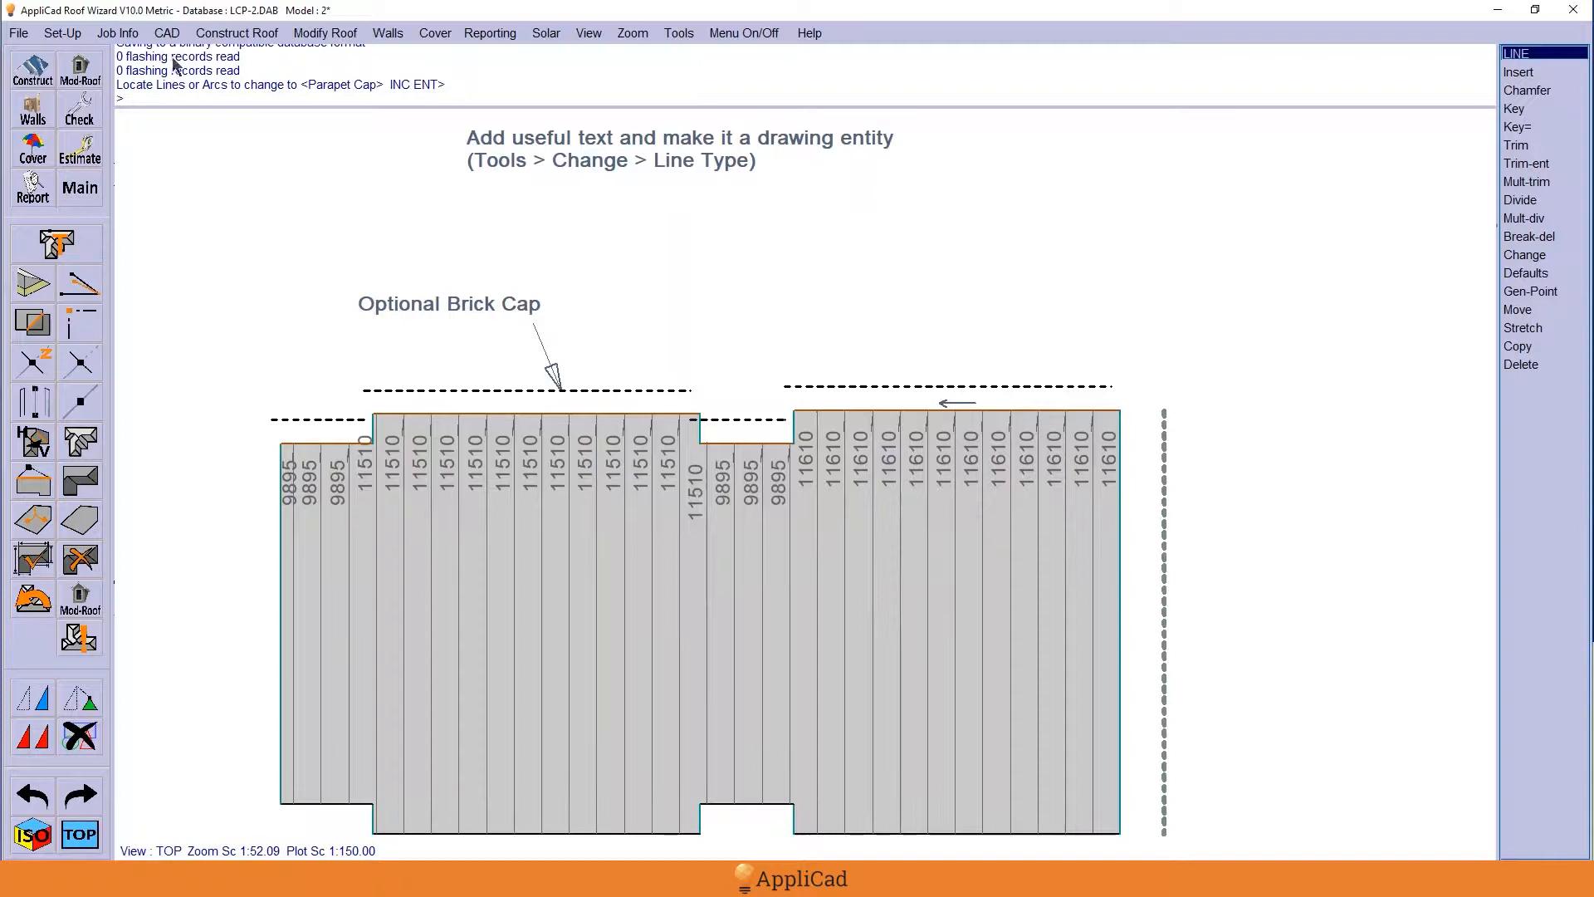
- Insert the text "Optional Parapet Cap" above the 11610 panels, near the upper end of the parapet cap line
click(166, 33)
mouse_move(191, 77)
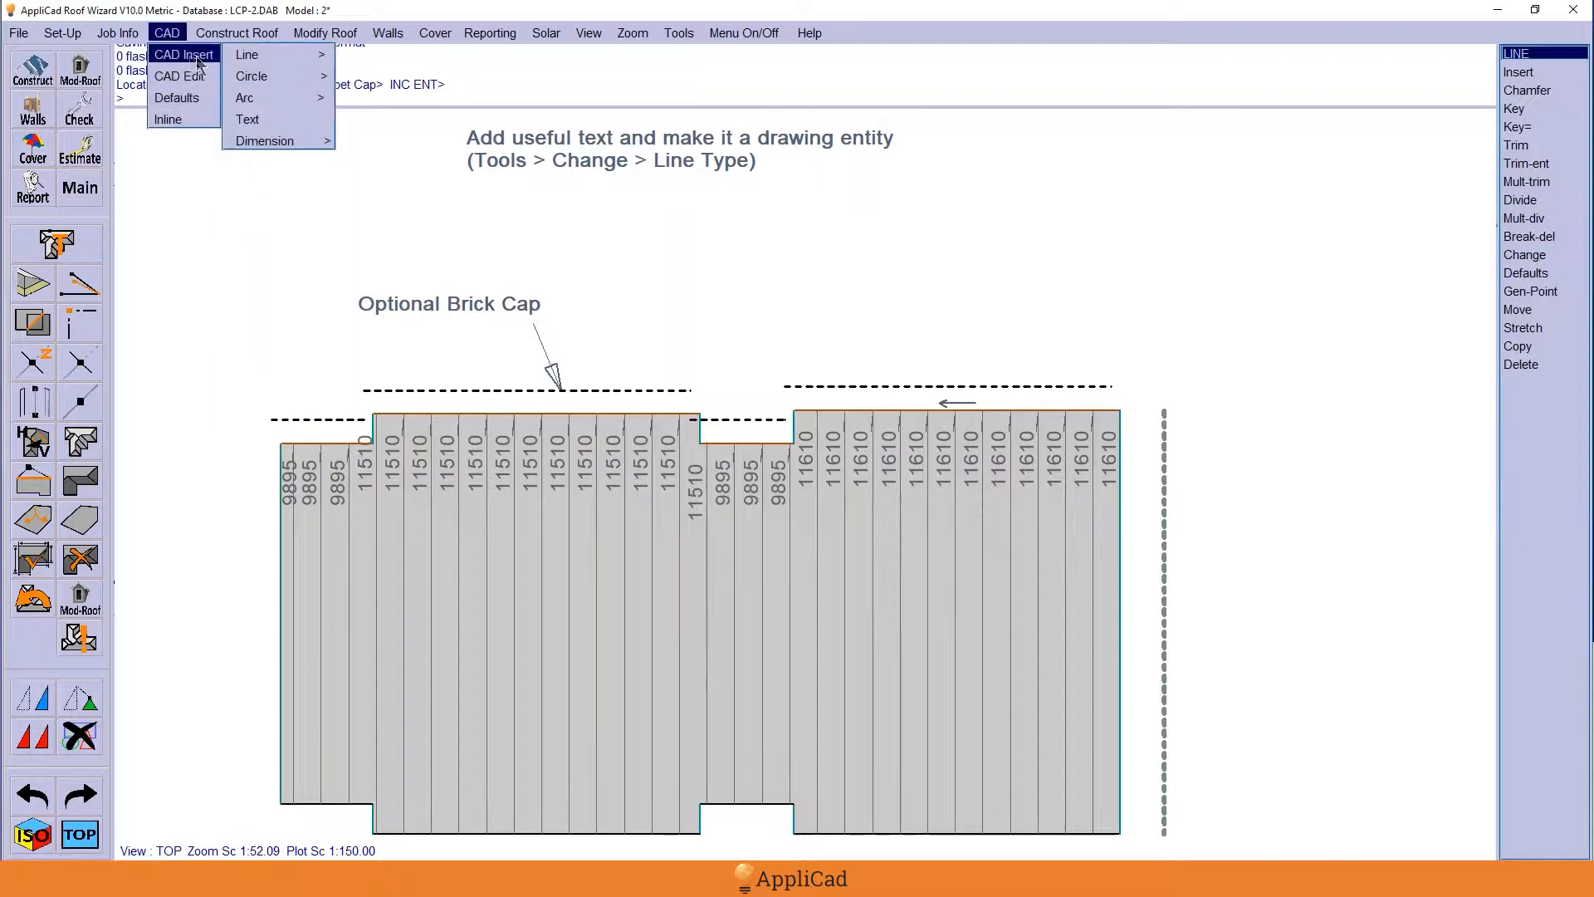
click(249, 119)
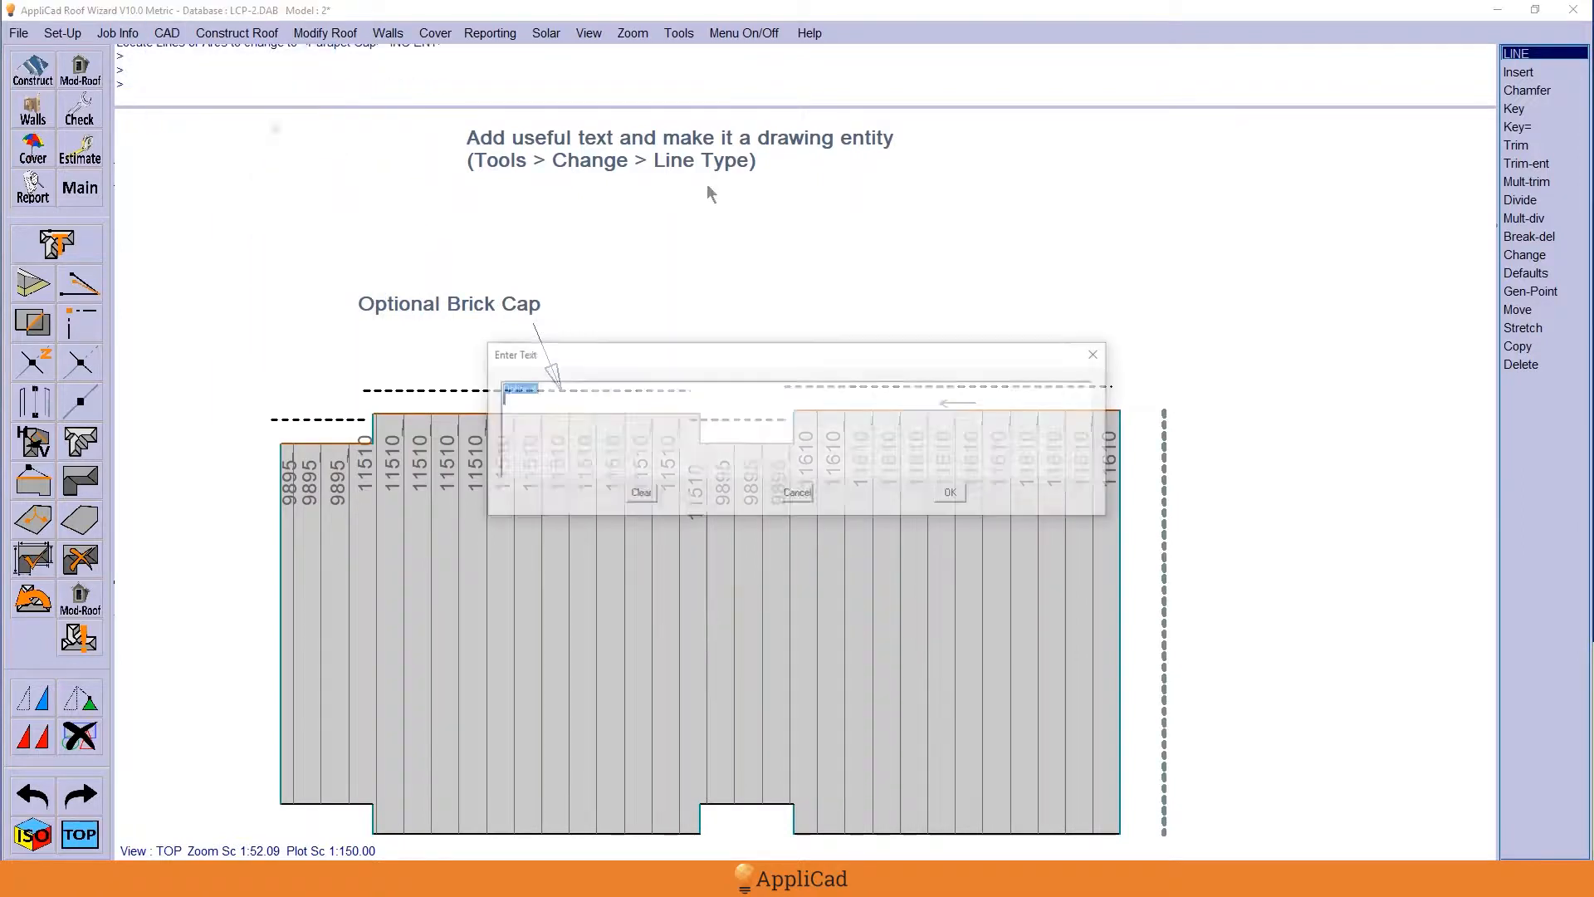
click(593, 388)
text(Parapet)
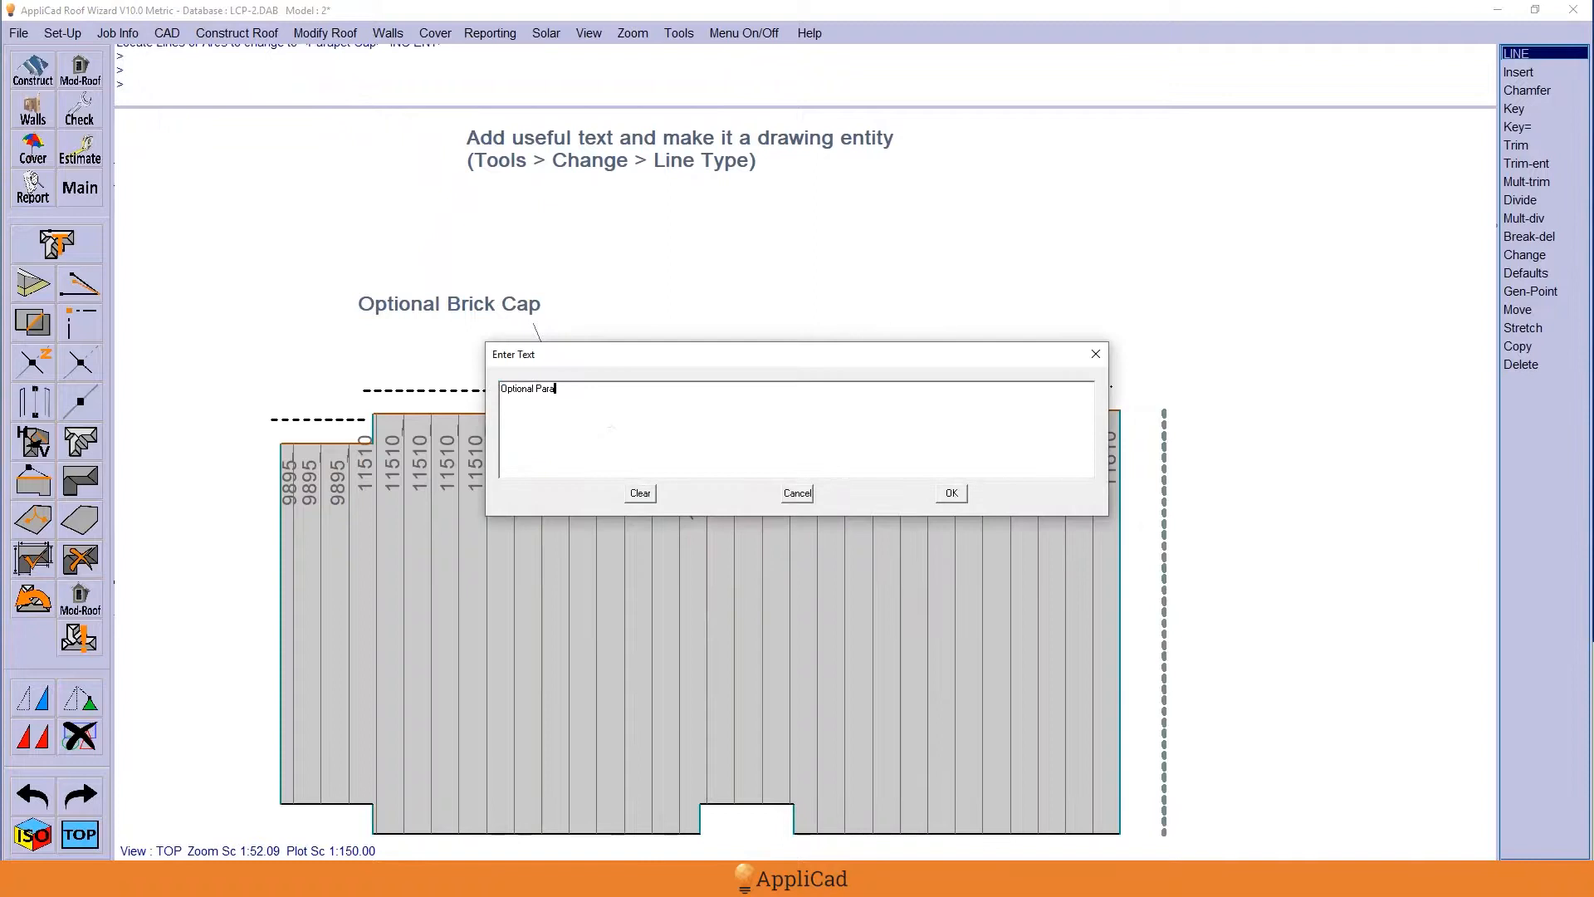
text( Cap)
click(952, 493)
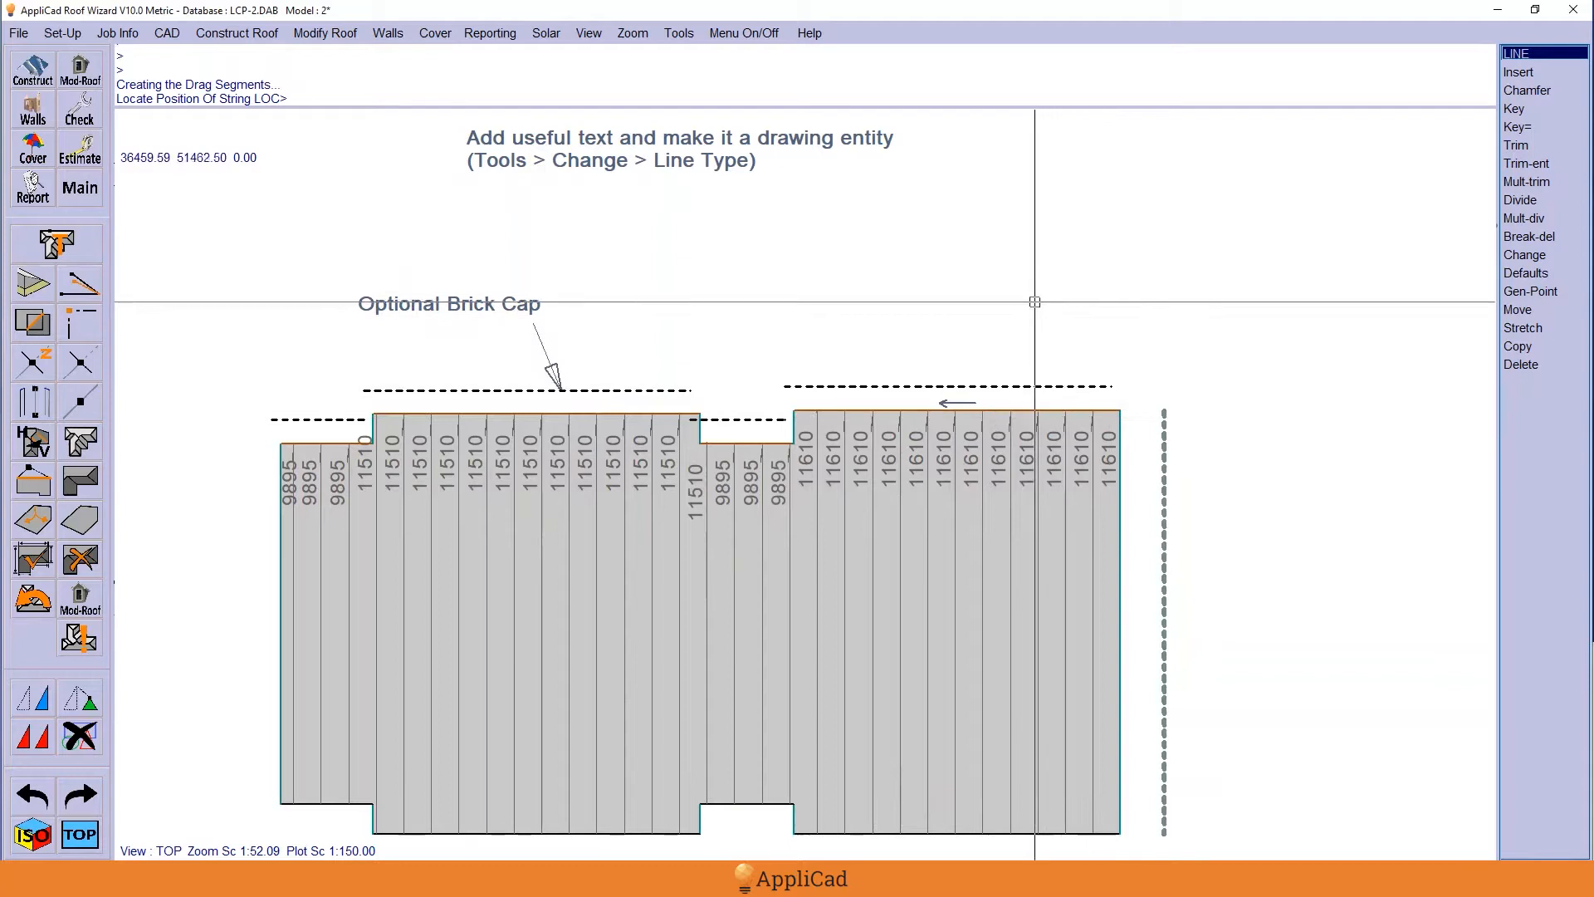
click(1034, 304)
key(Escape)
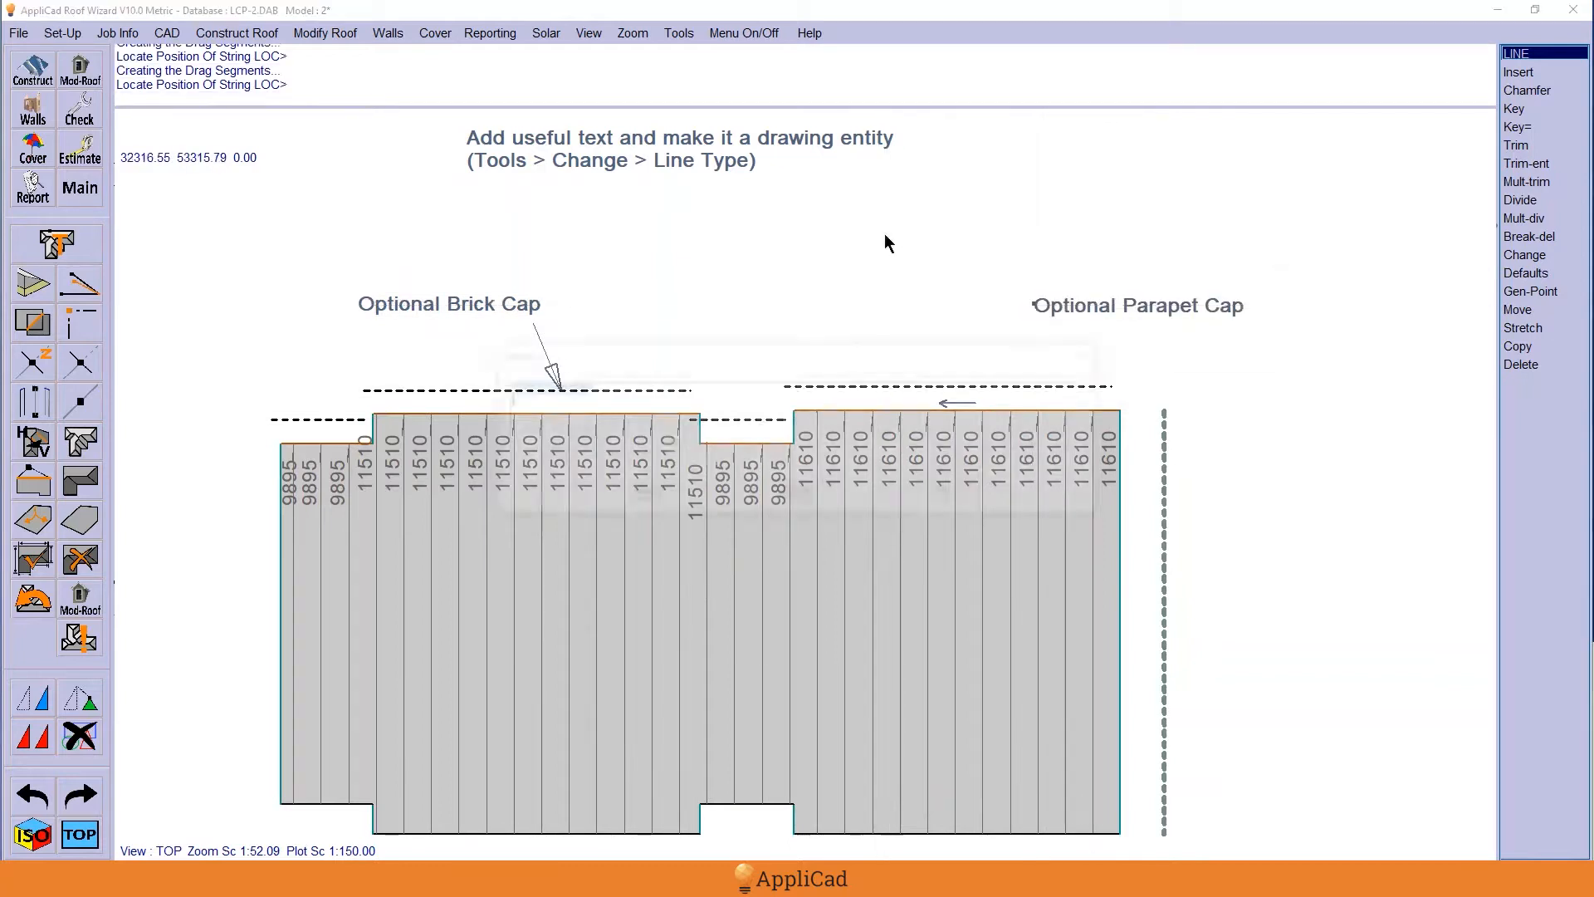
key(Escape)
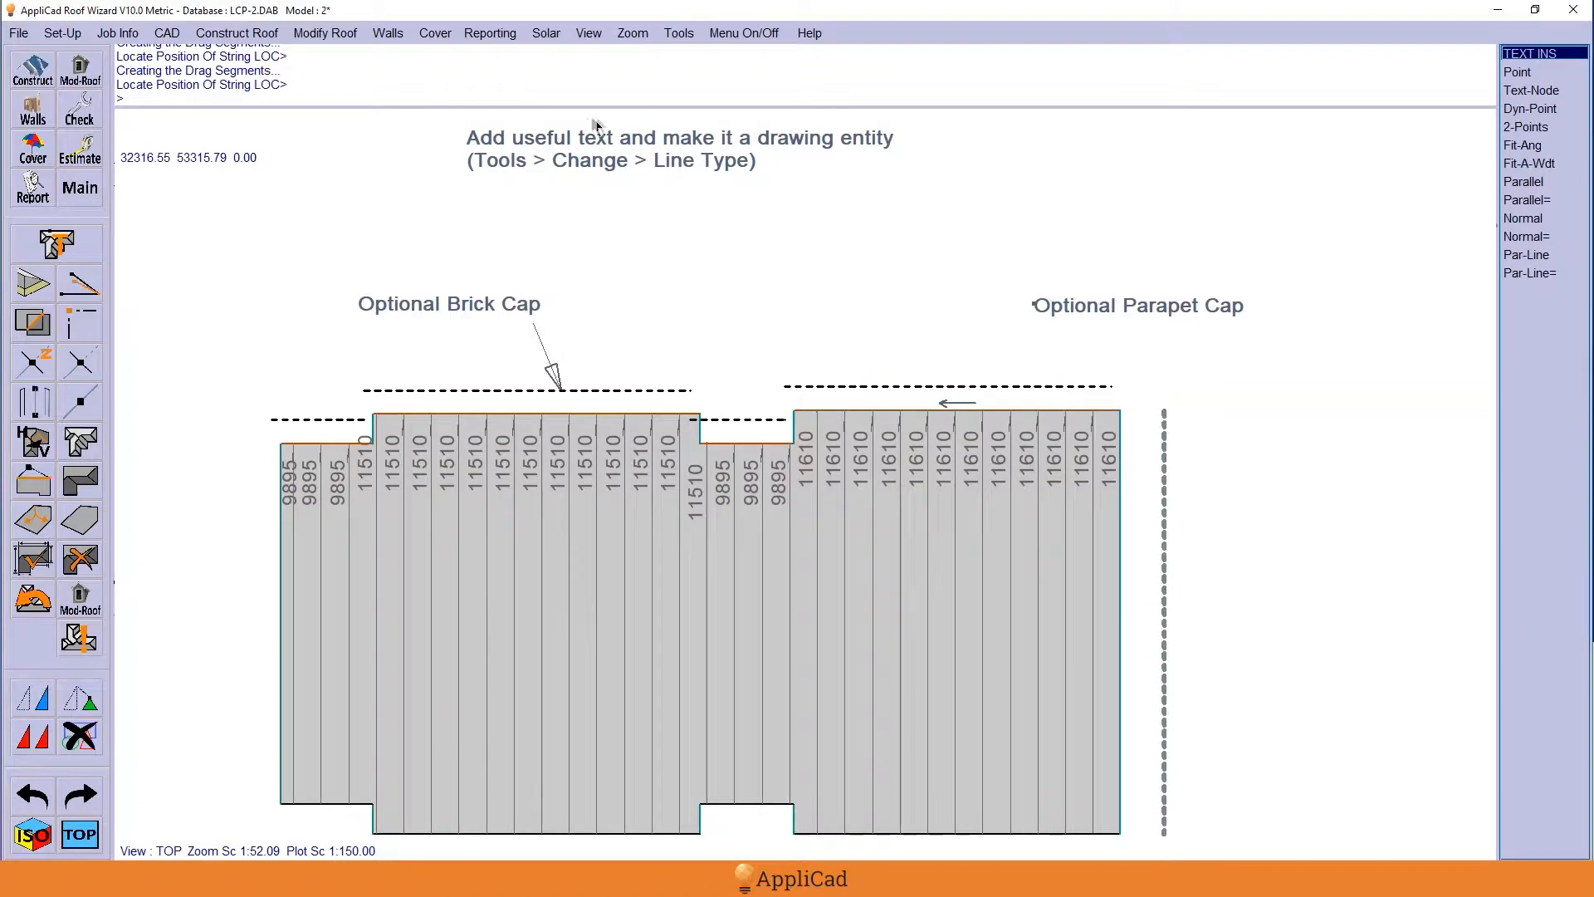
- Change the "Optional Parapet Cap" text to the Drawing Entity line type, keeping the panels and lap indicators
click(678, 34)
mouse_move(743, 206)
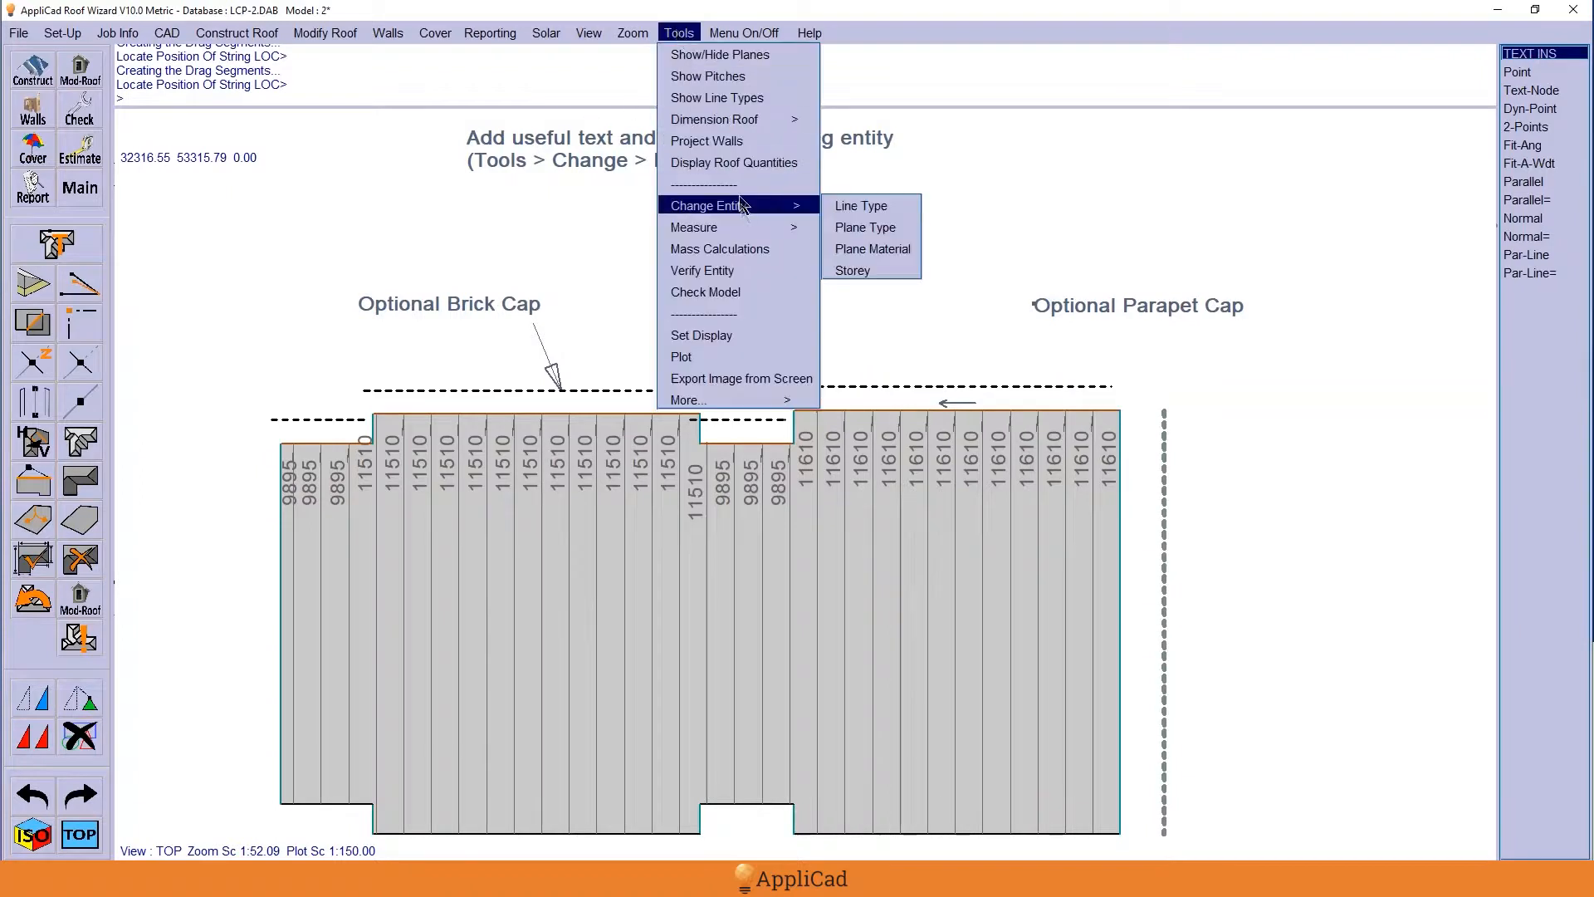
click(848, 206)
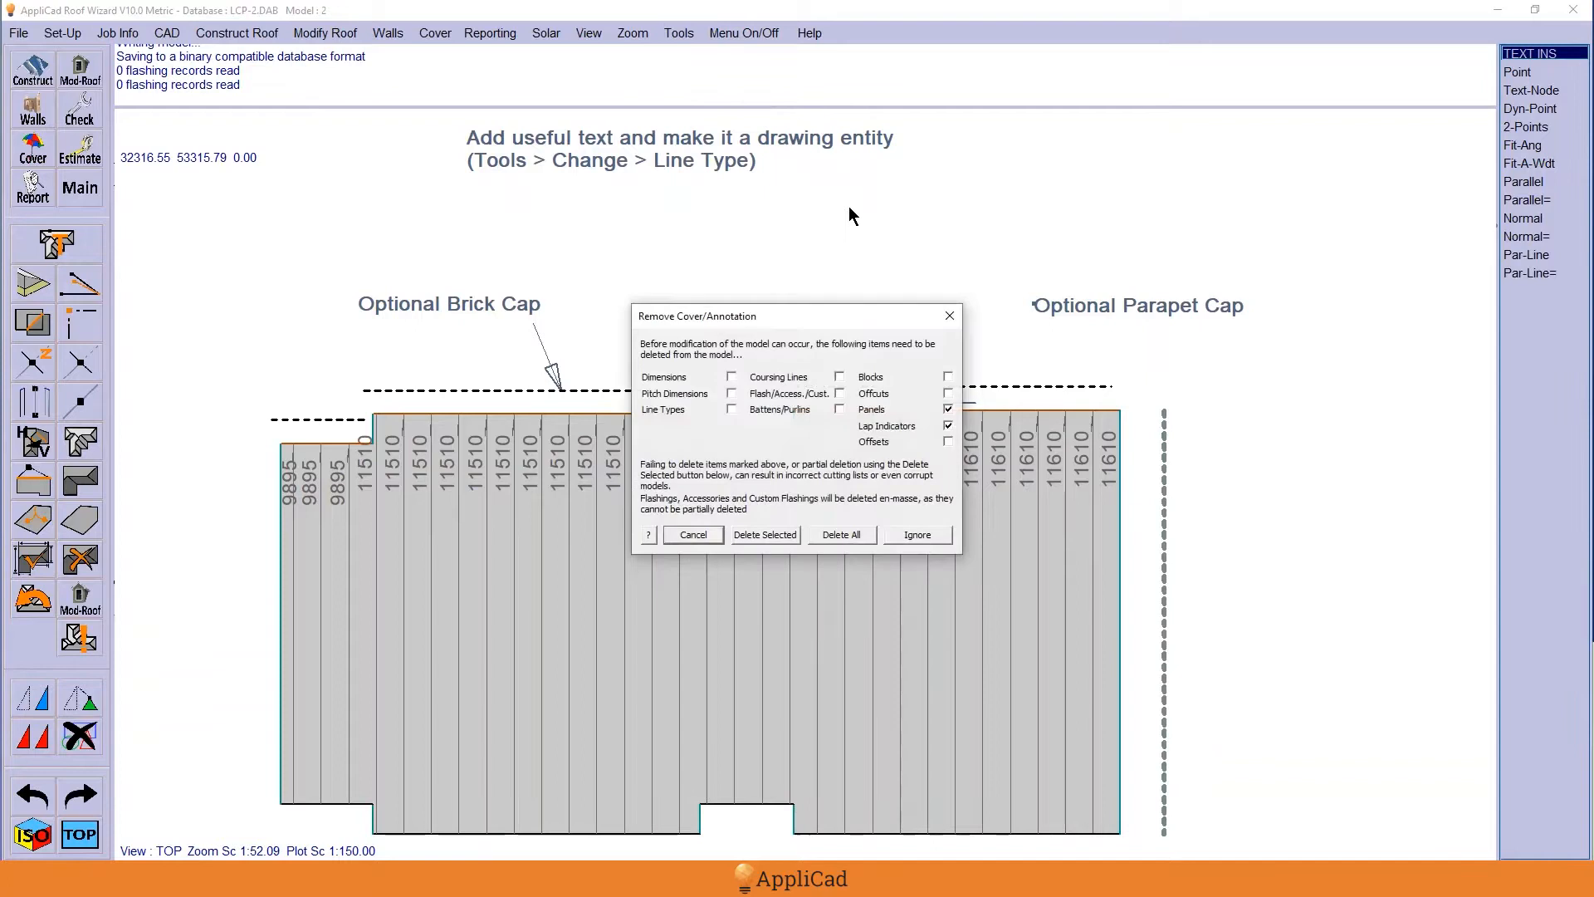
click(920, 532)
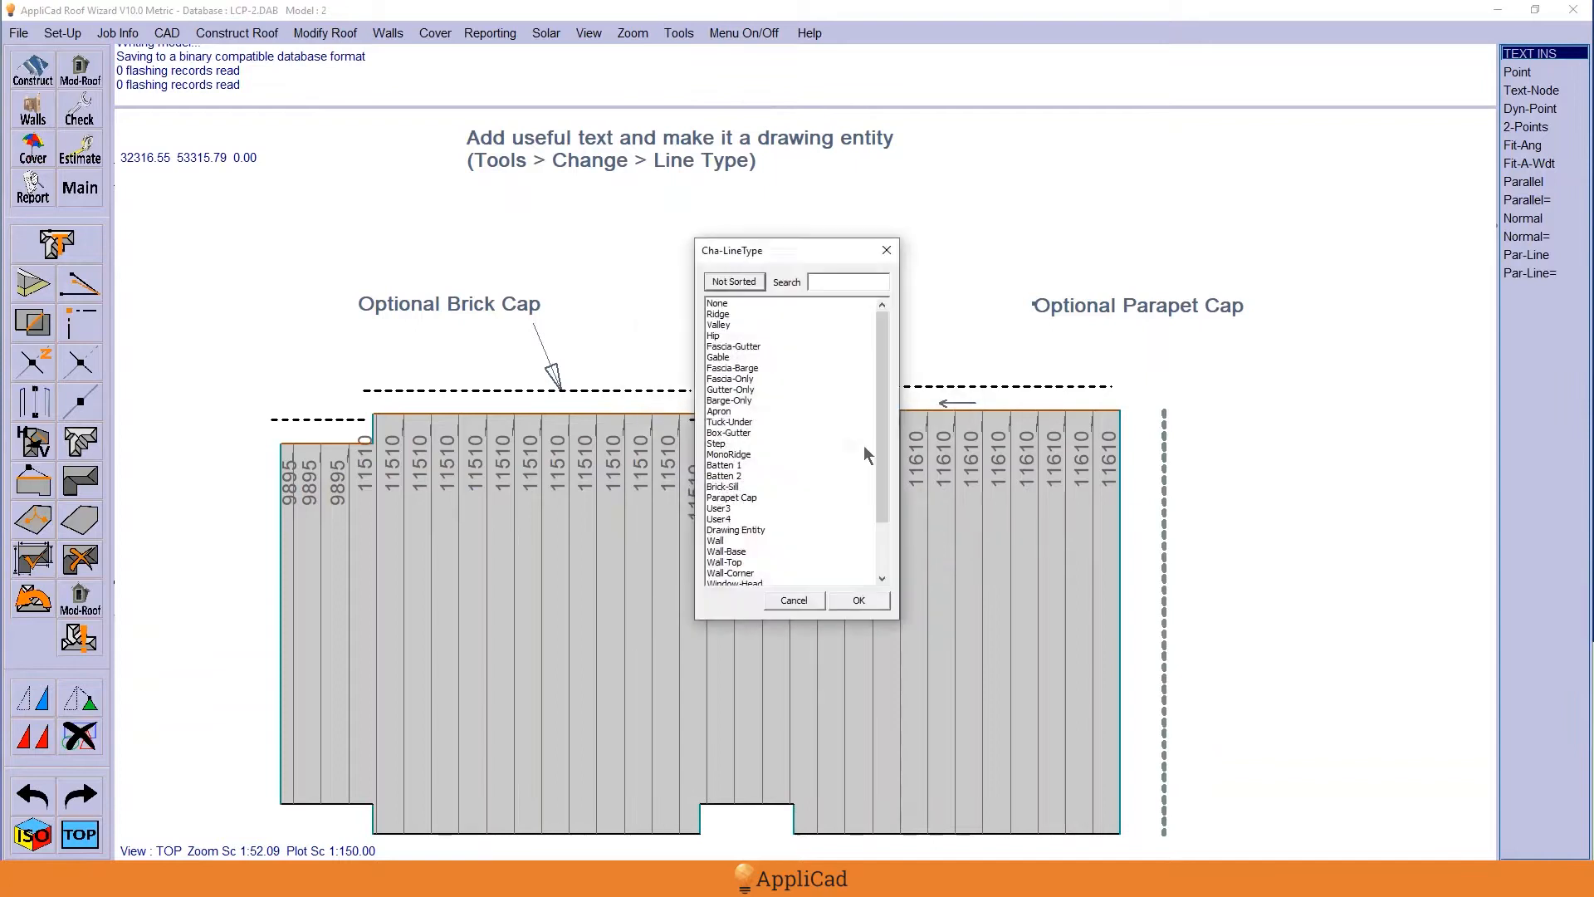
double_click(754, 529)
click(1148, 316)
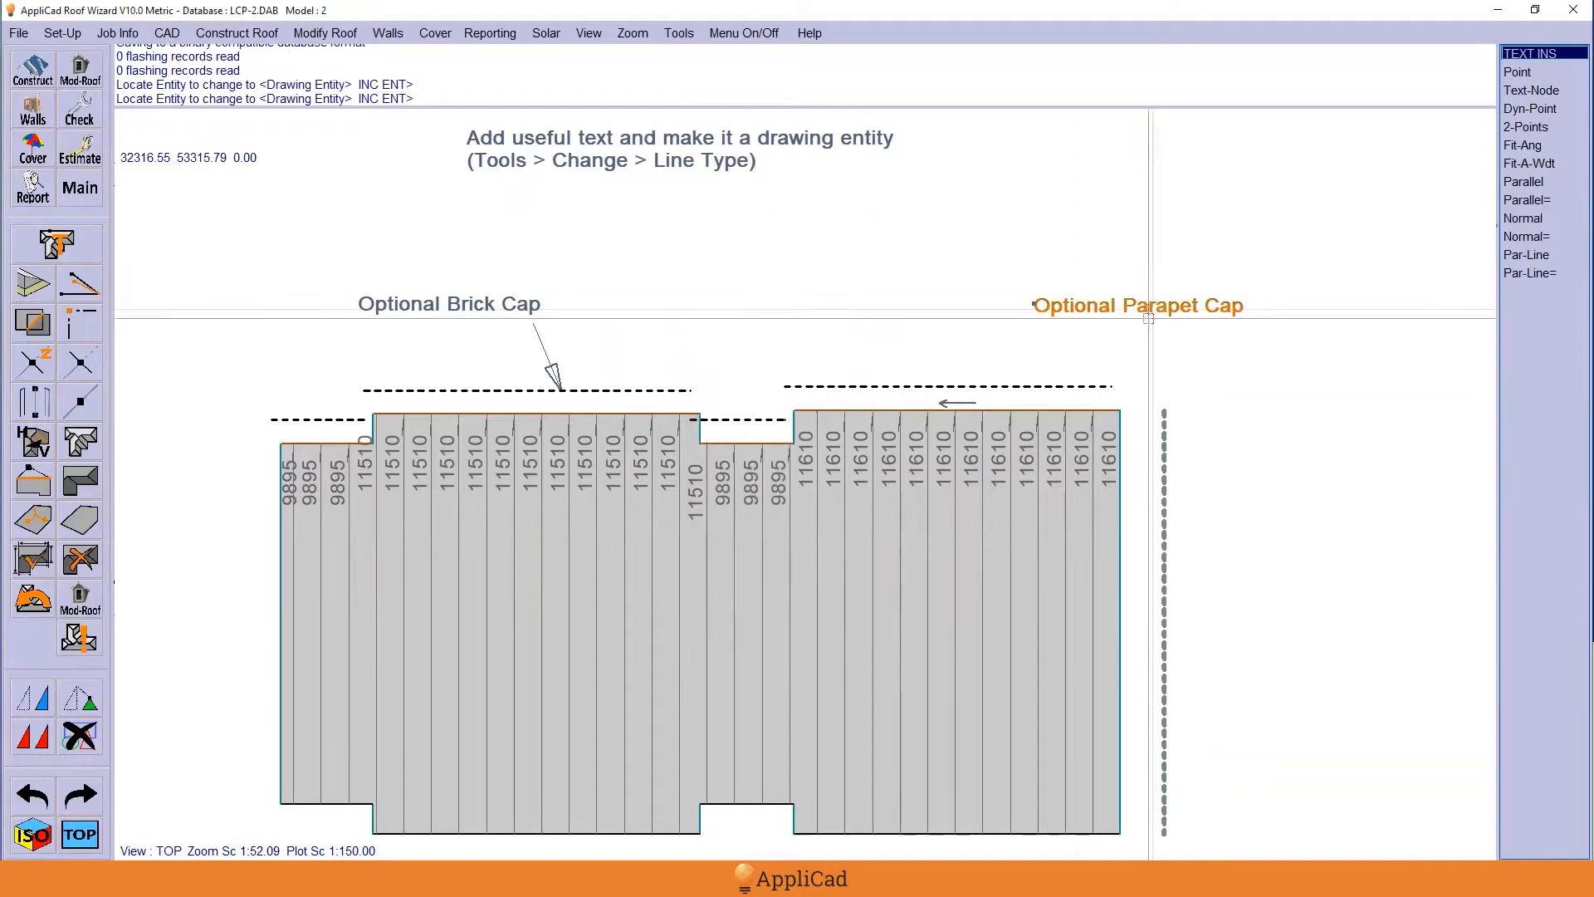
key(Return)
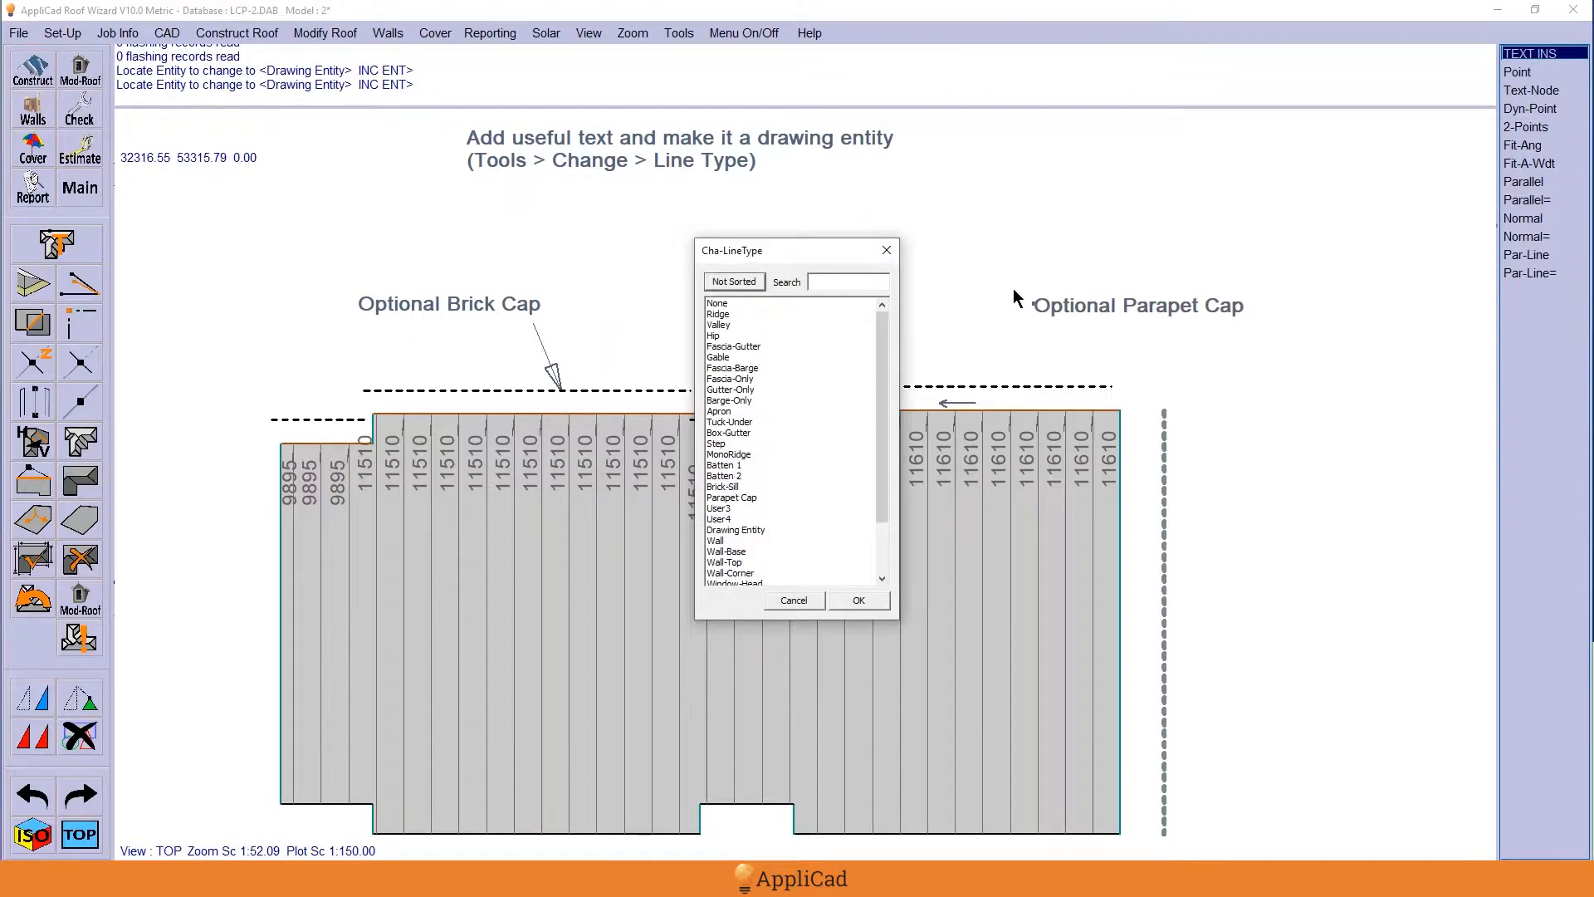
key(Escape)
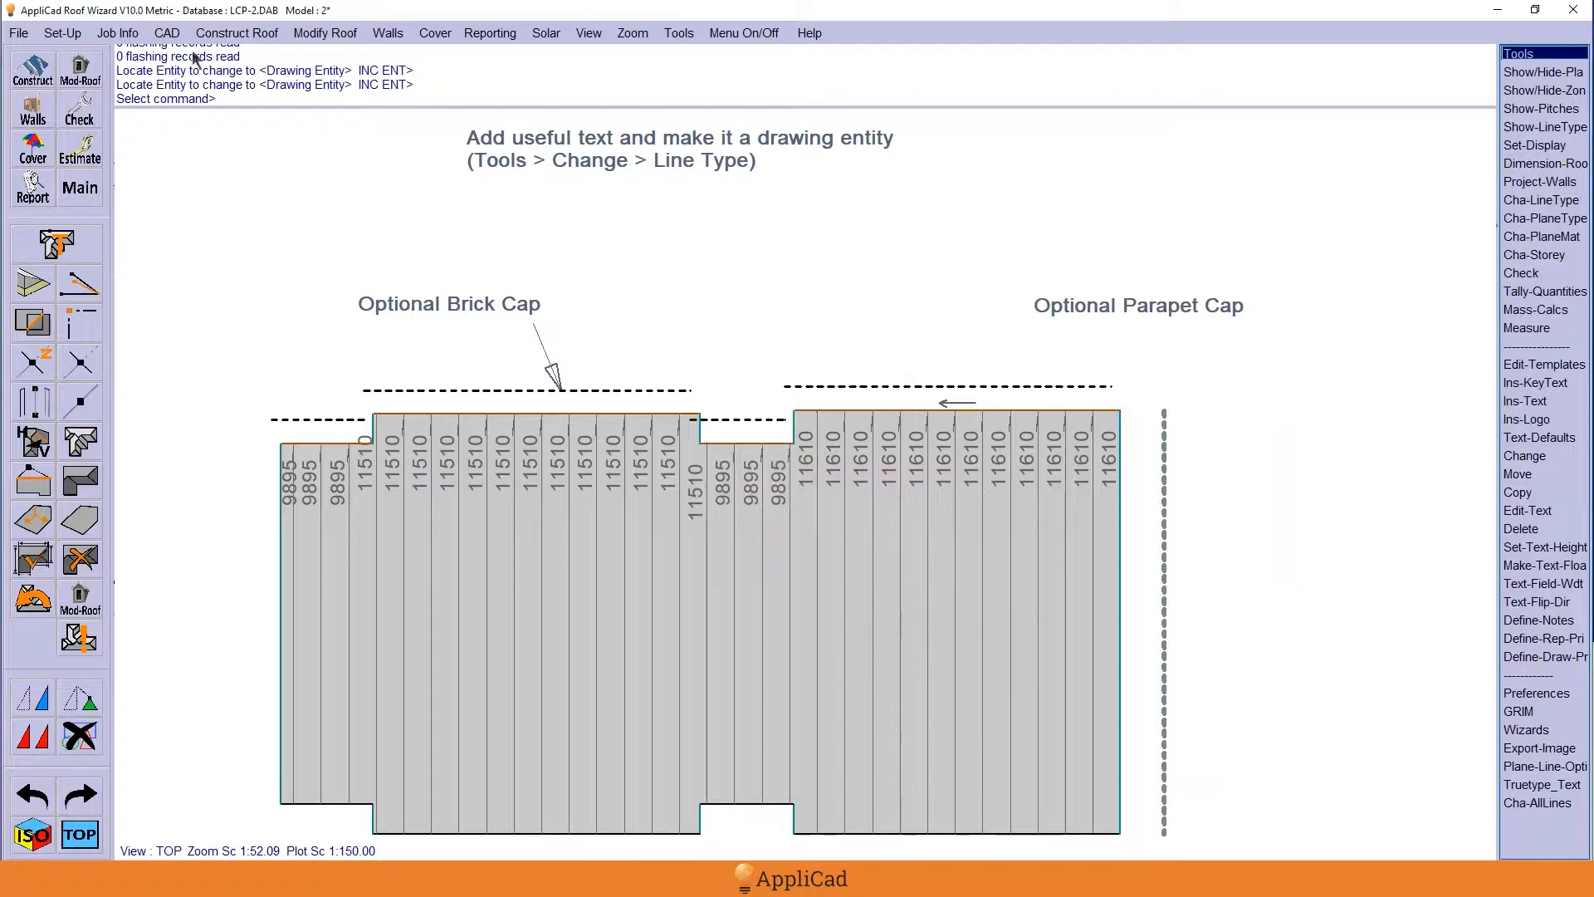
- Draw a free leader line from below the "Optional Parapet Cap" text to the upper end of the dashed parapet line
click(176, 34)
mouse_move(185, 55)
mouse_move(249, 55)
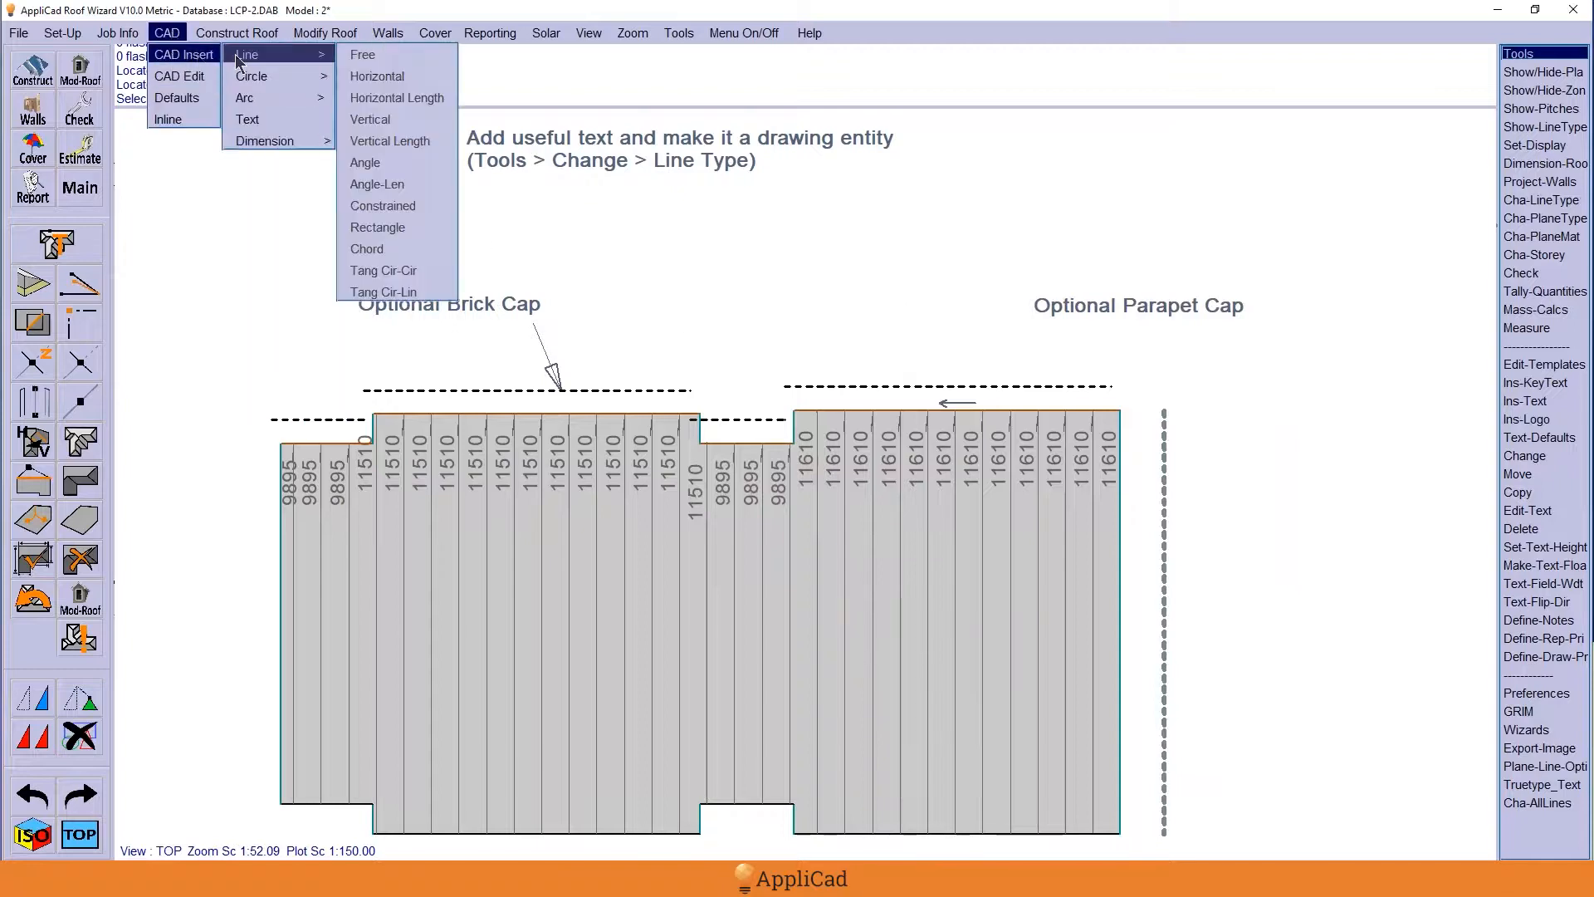
click(368, 57)
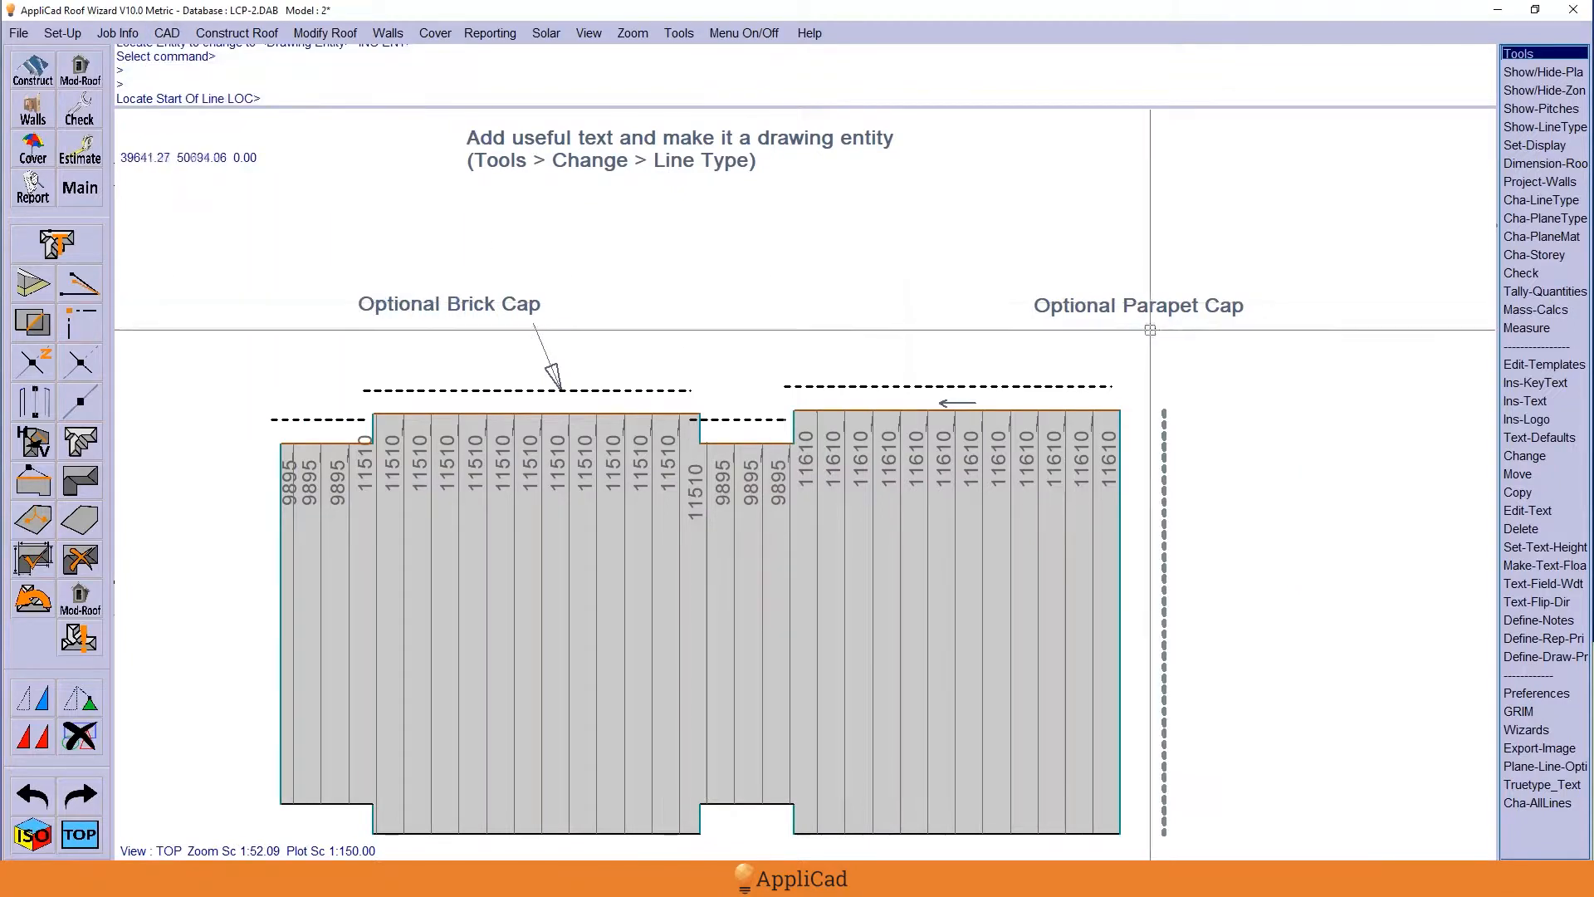
click(1122, 327)
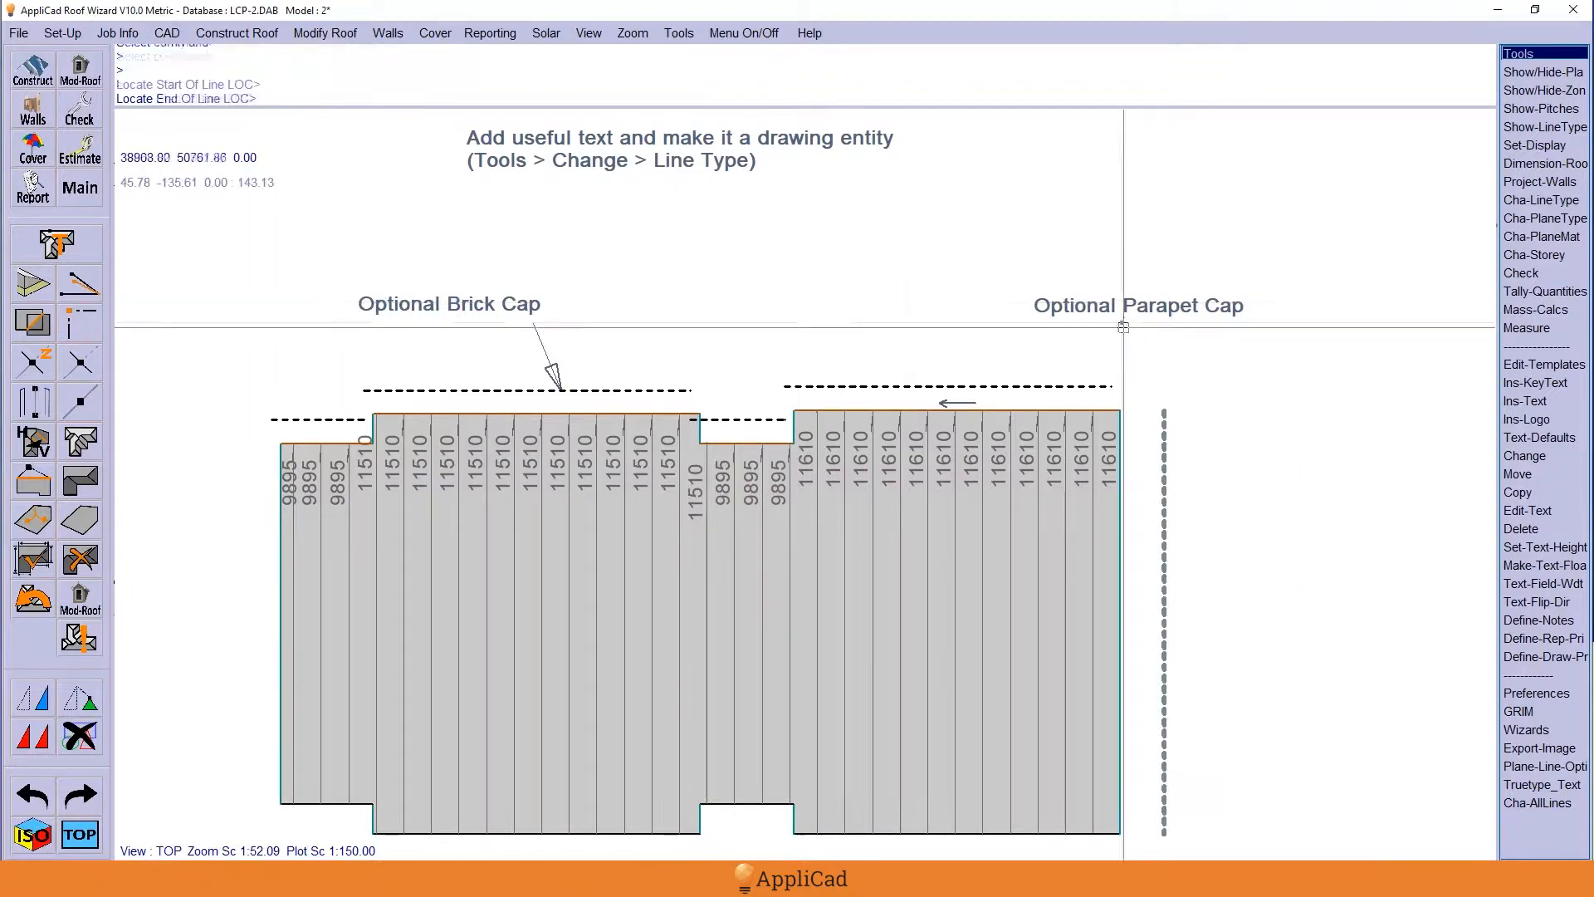
click(1161, 405)
right_click(1230, 394)
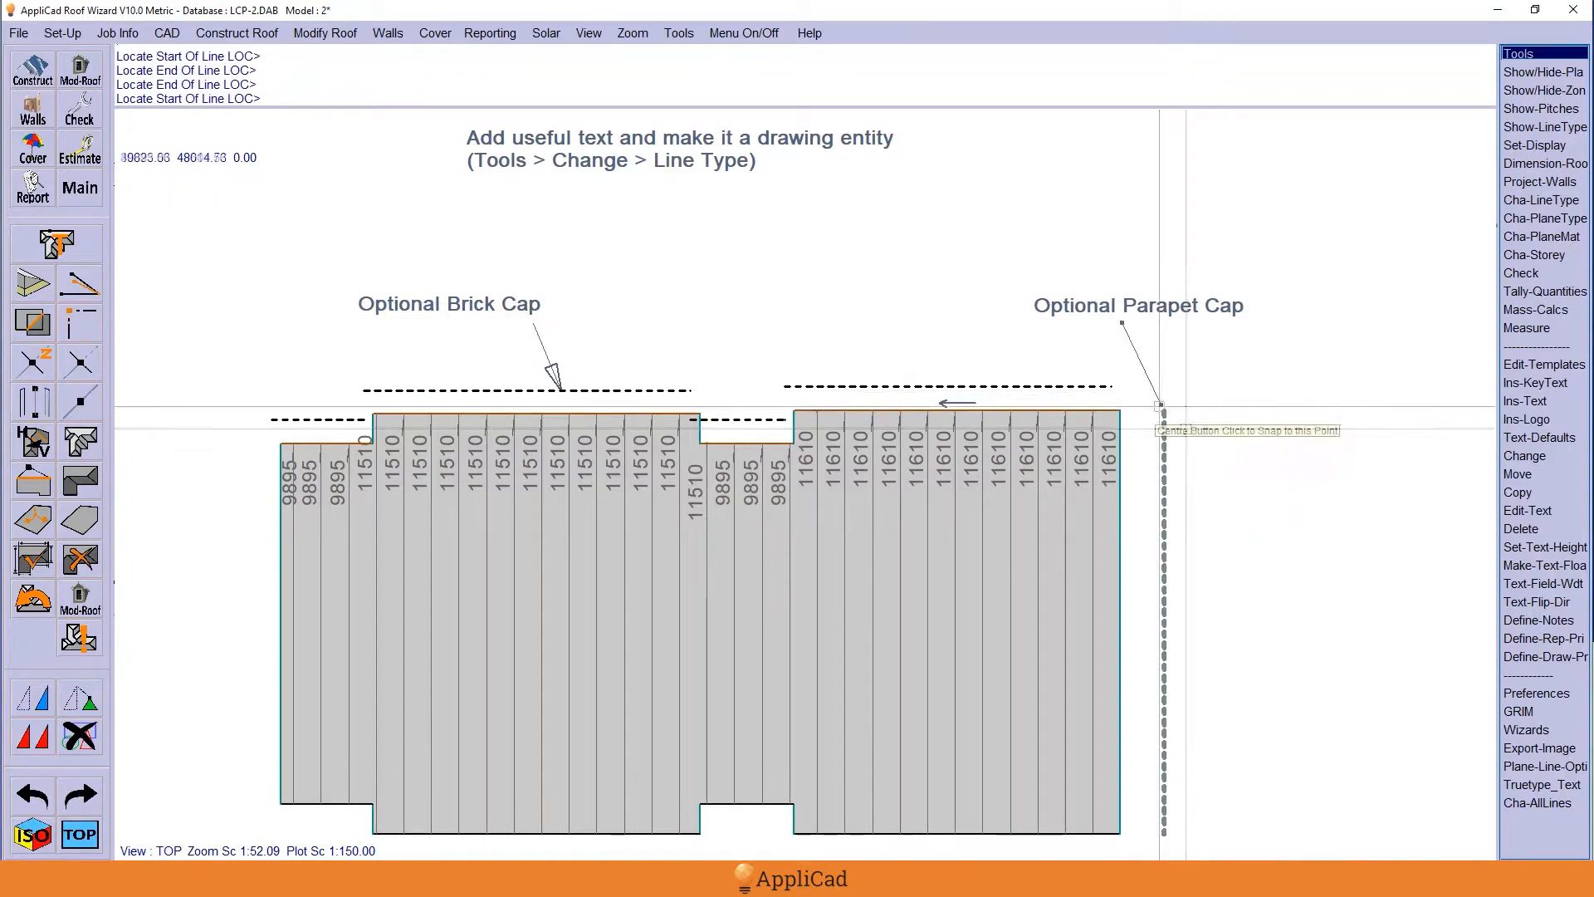
scroll(1164, 420, up, 1)
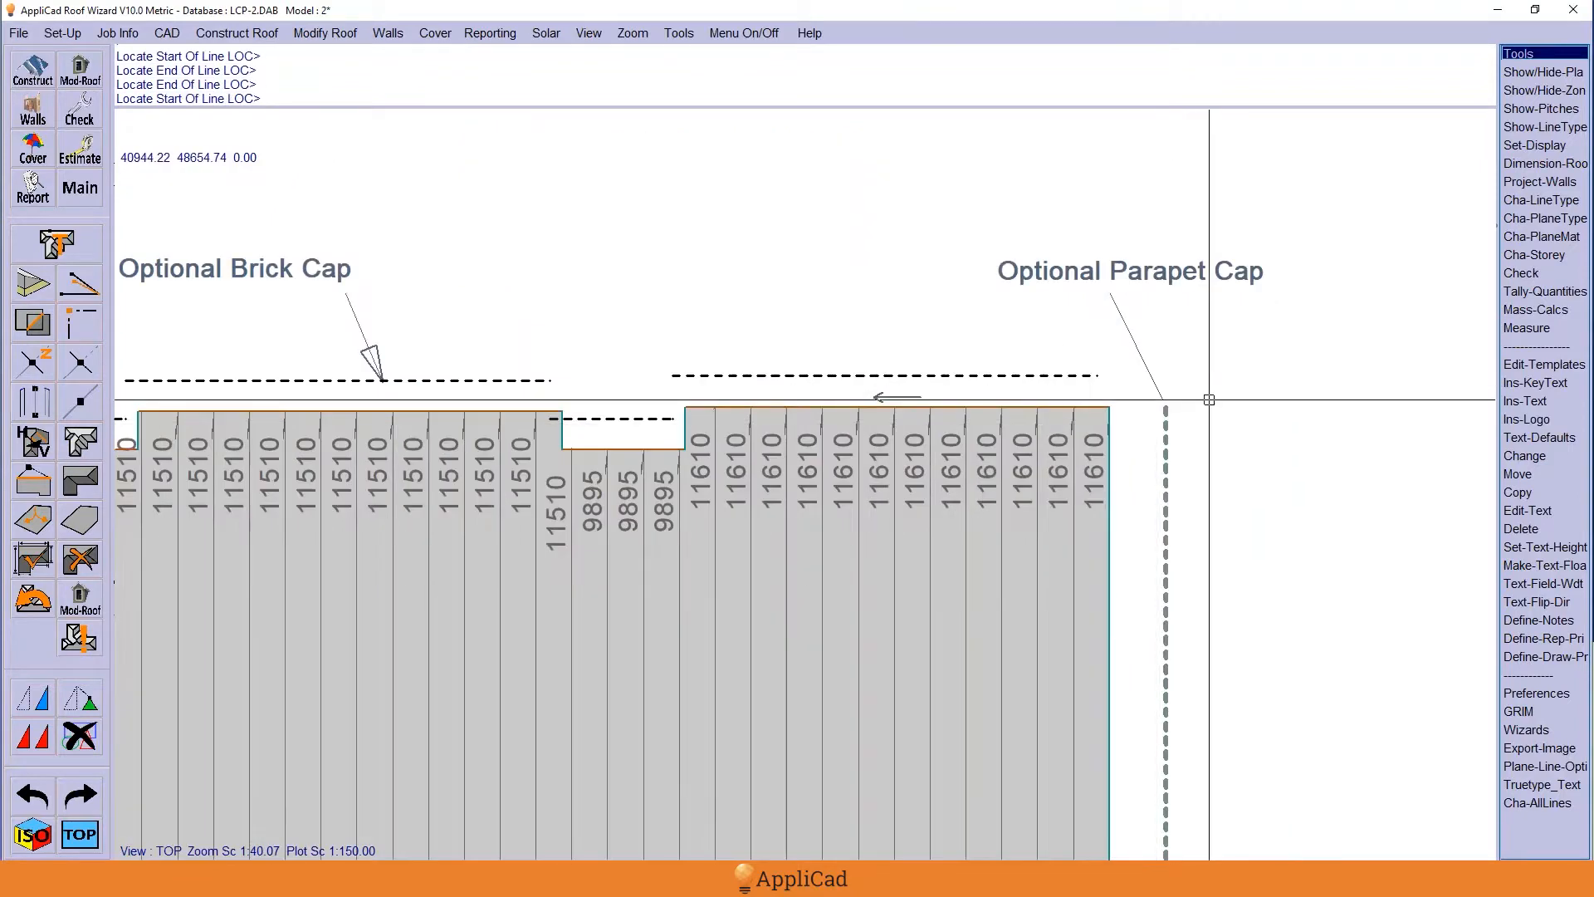
right_click(827, 309)
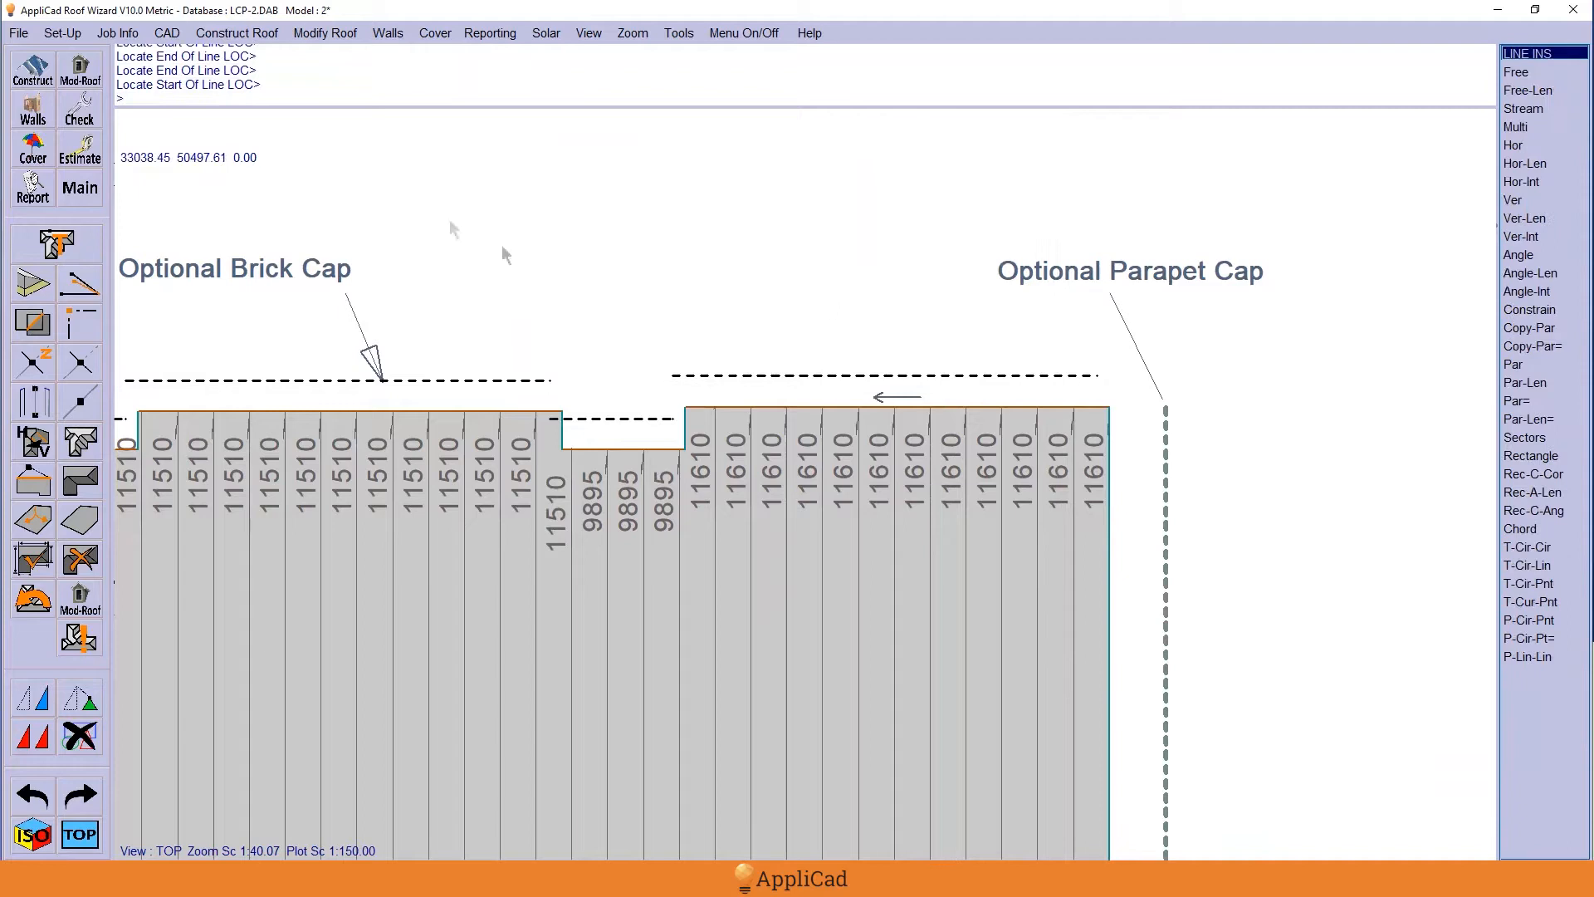
- Give the "Optional Parapet Cap" leader line an Arrow end terminator at Plot-Scale size, with the alternative end terminator weight set to 0.50
click(163, 32)
mouse_move(181, 82)
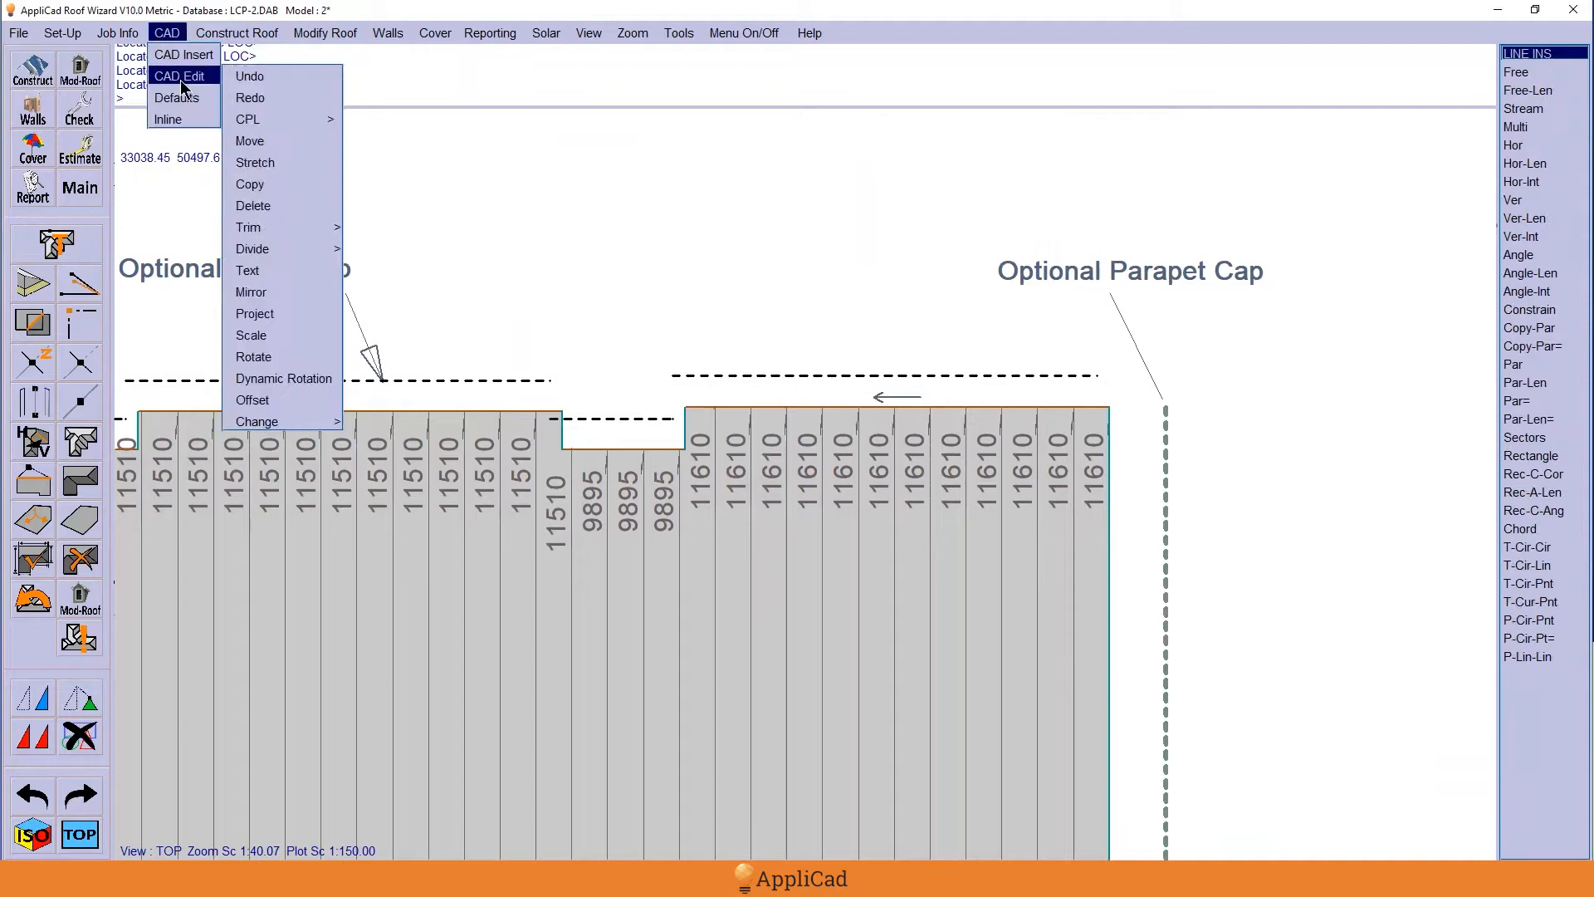
click(392, 426)
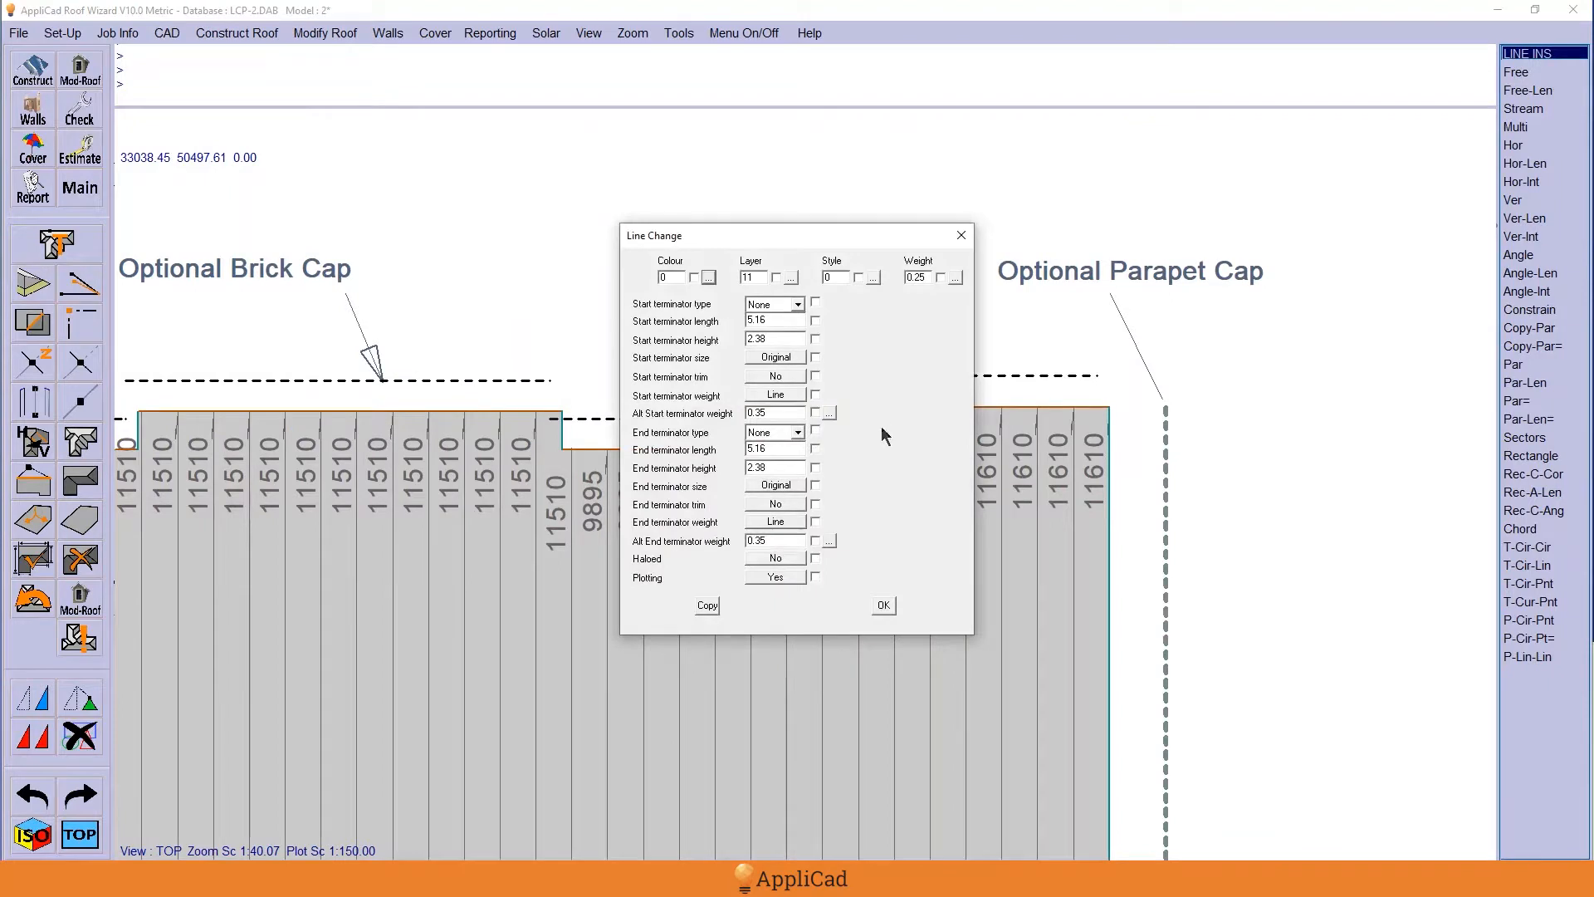
click(797, 431)
click(769, 457)
click(777, 489)
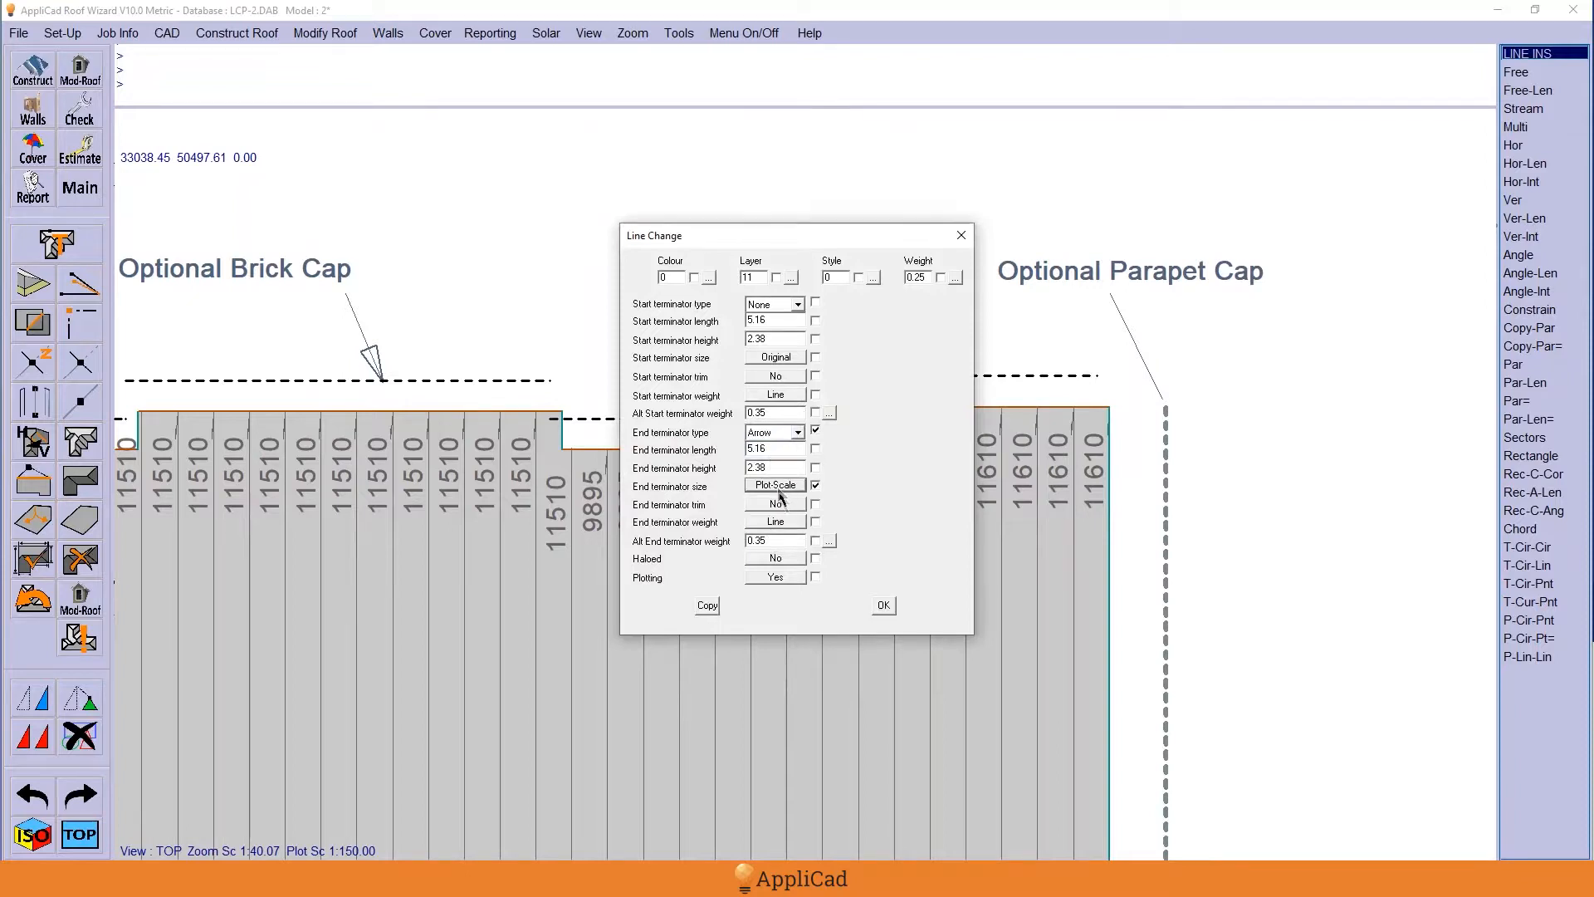
click(829, 541)
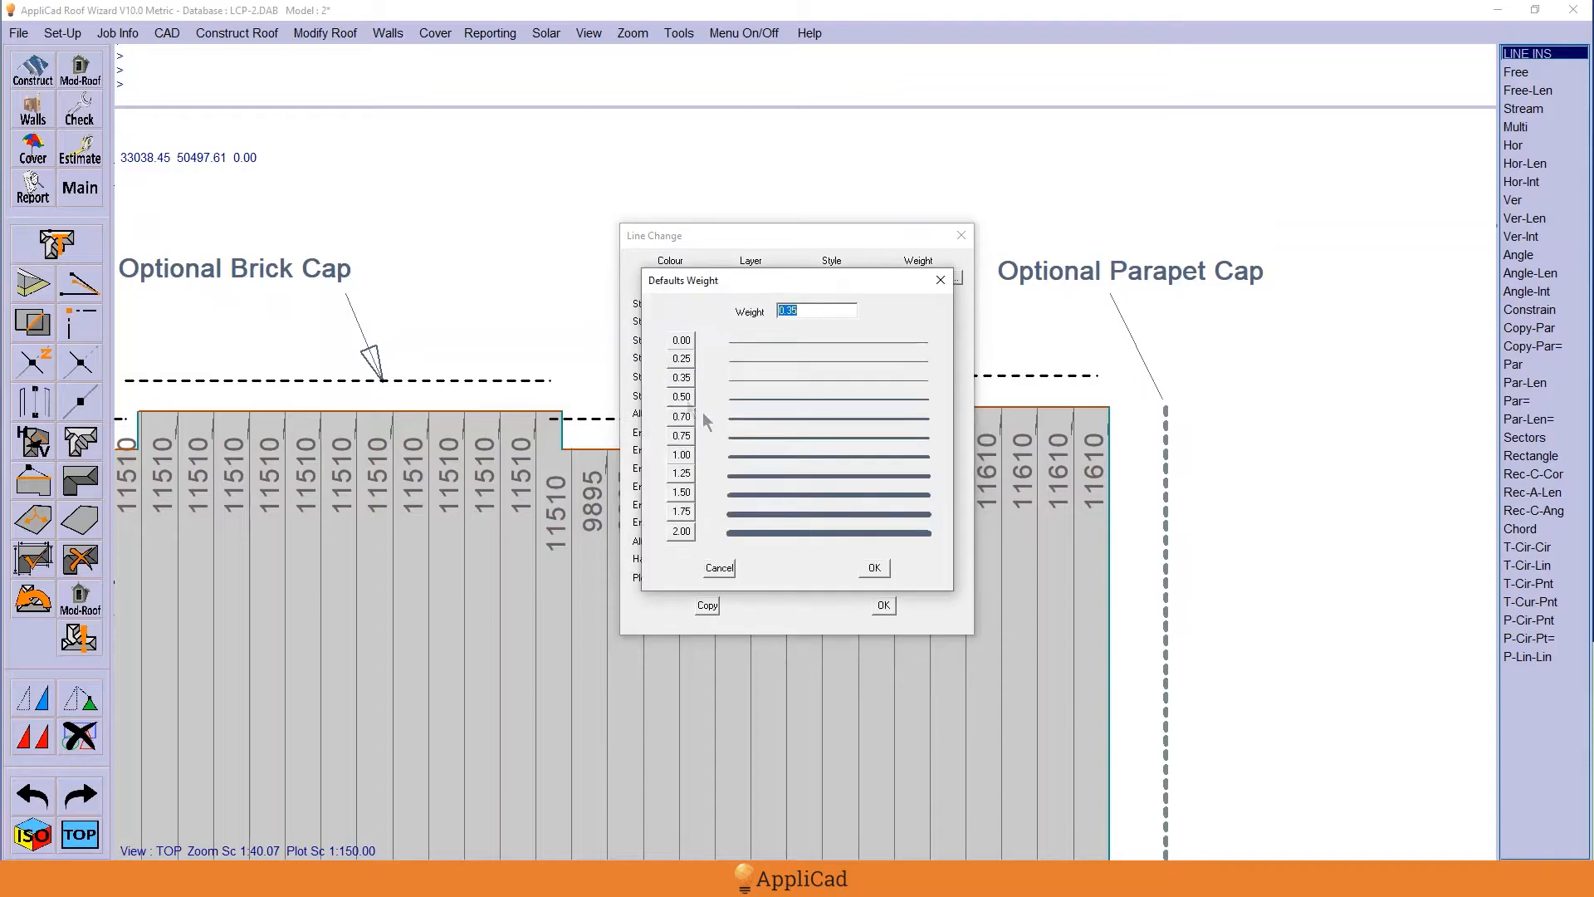
click(680, 397)
click(873, 570)
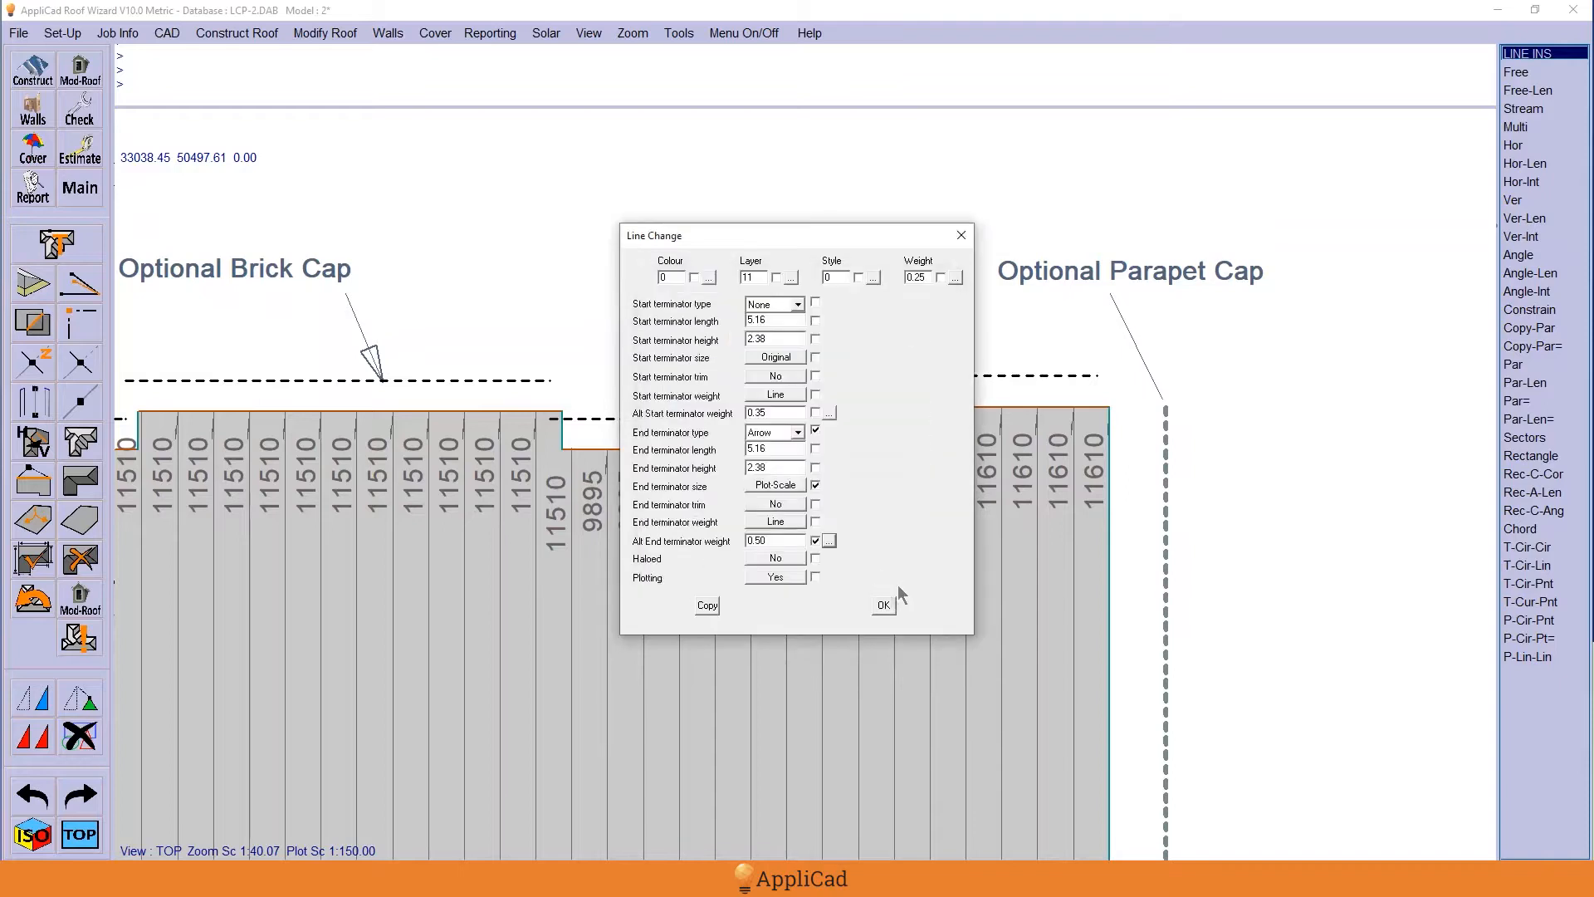
click(883, 605)
click(1146, 366)
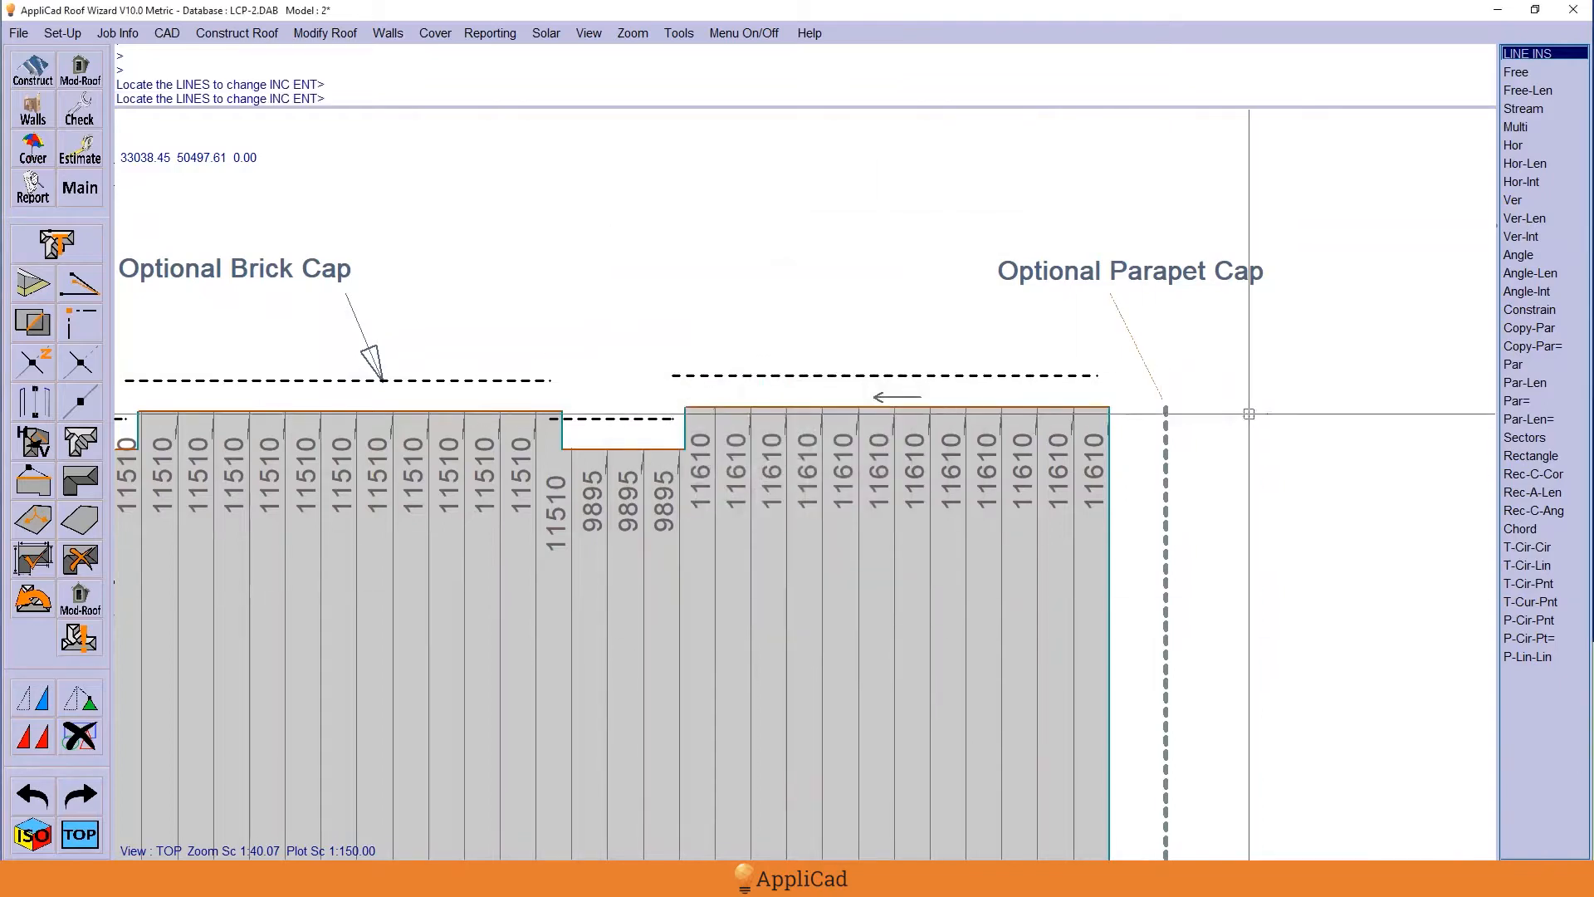
key(Return)
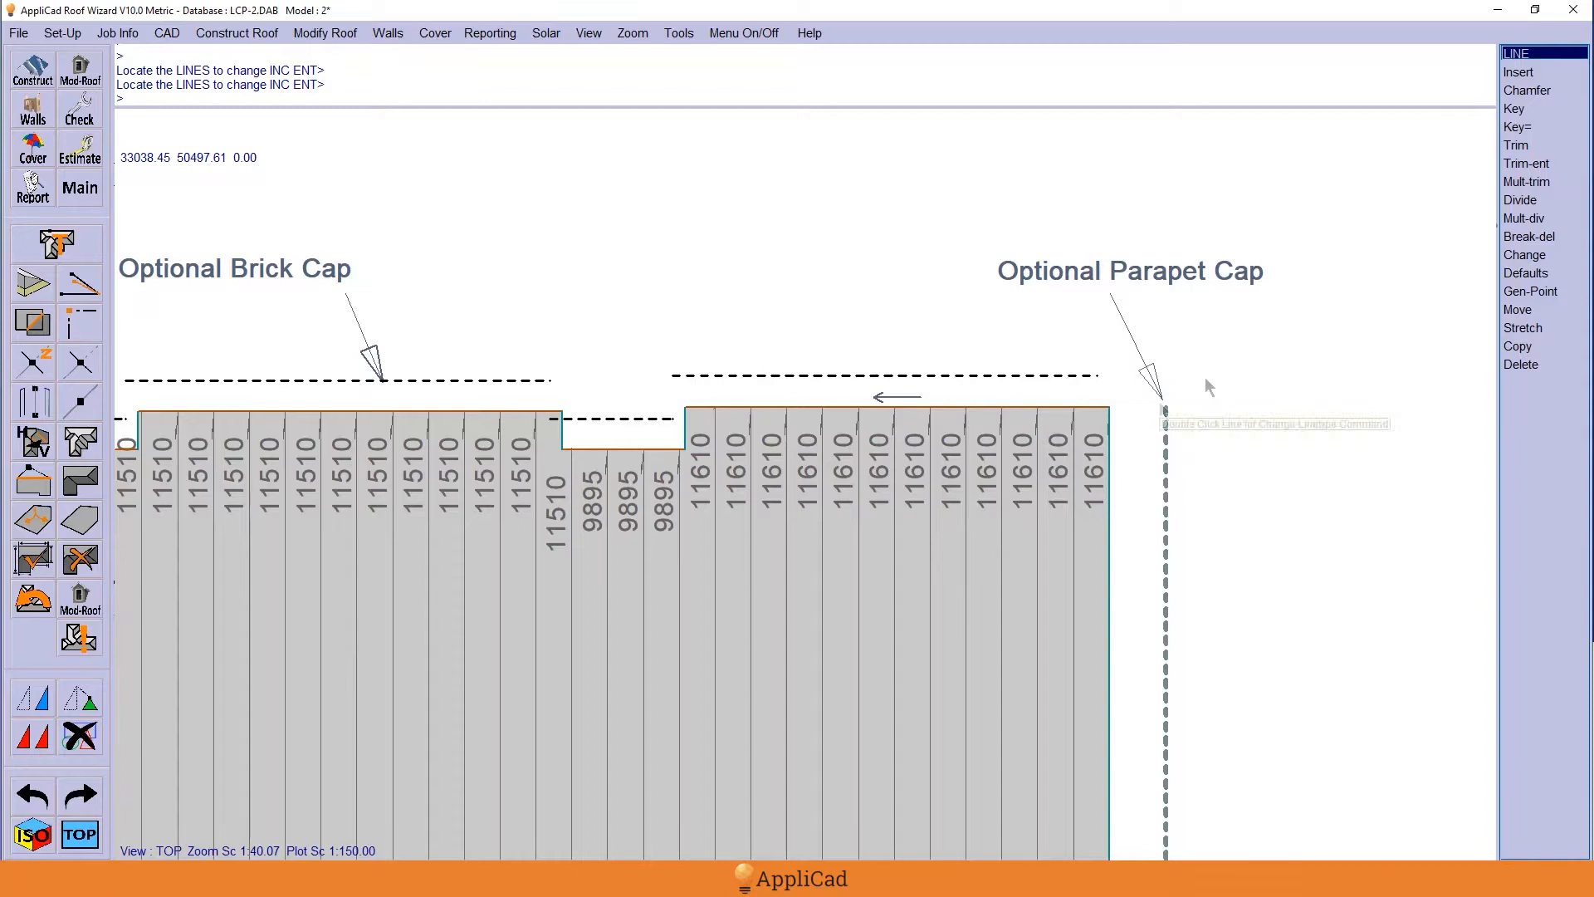
- Save the roof model with the finished parapet cap annotation
scroll(1282, 337, down, 1)
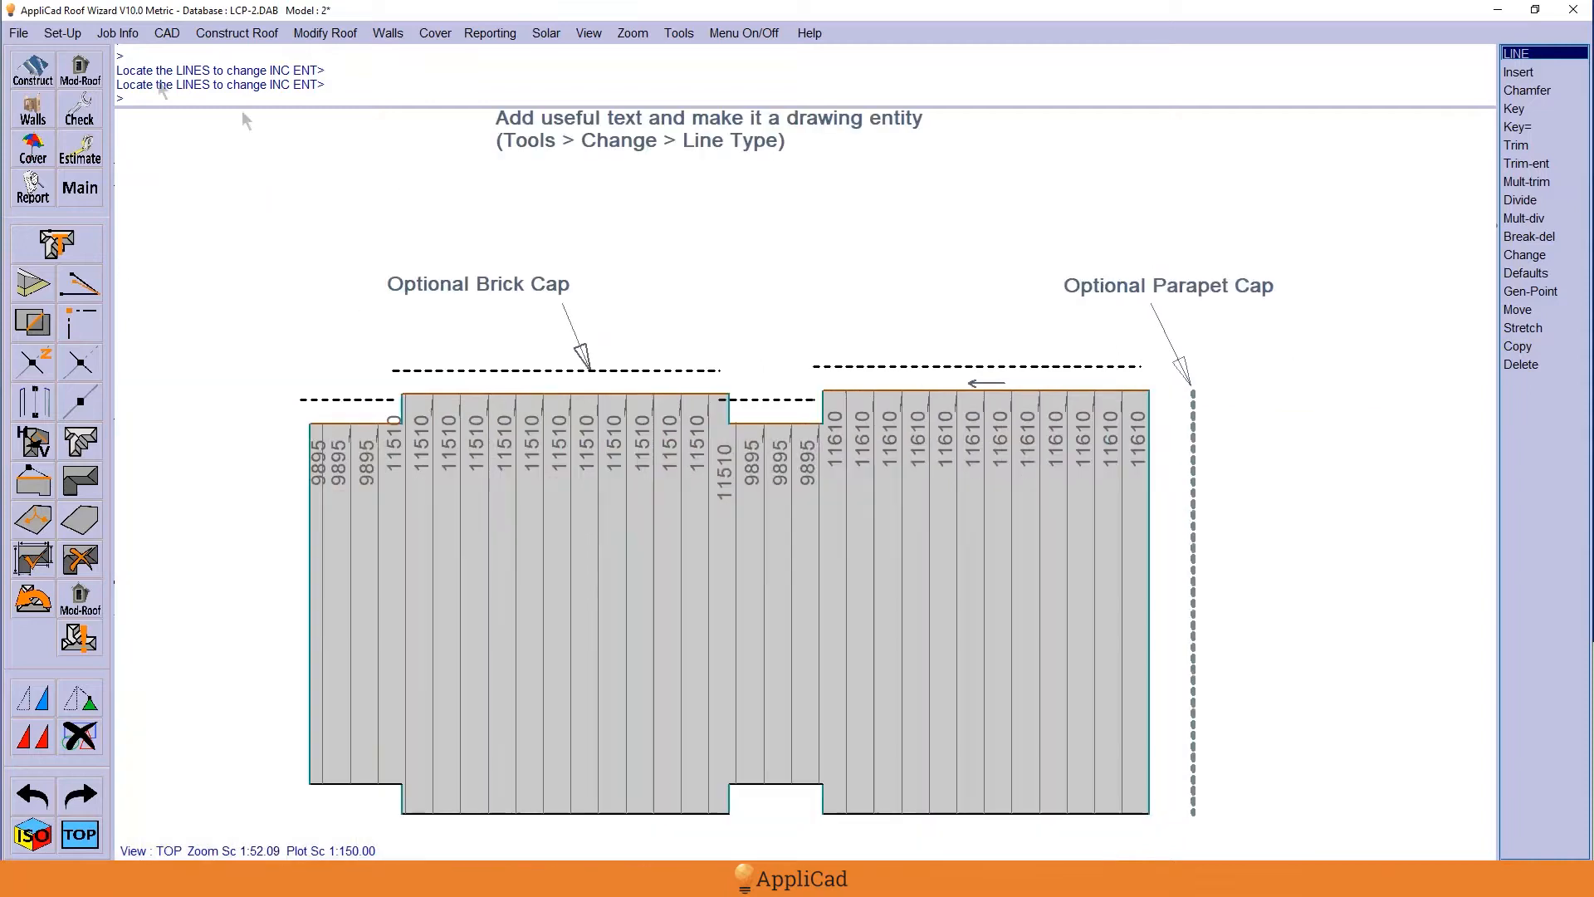
click(19, 33)
click(33, 139)
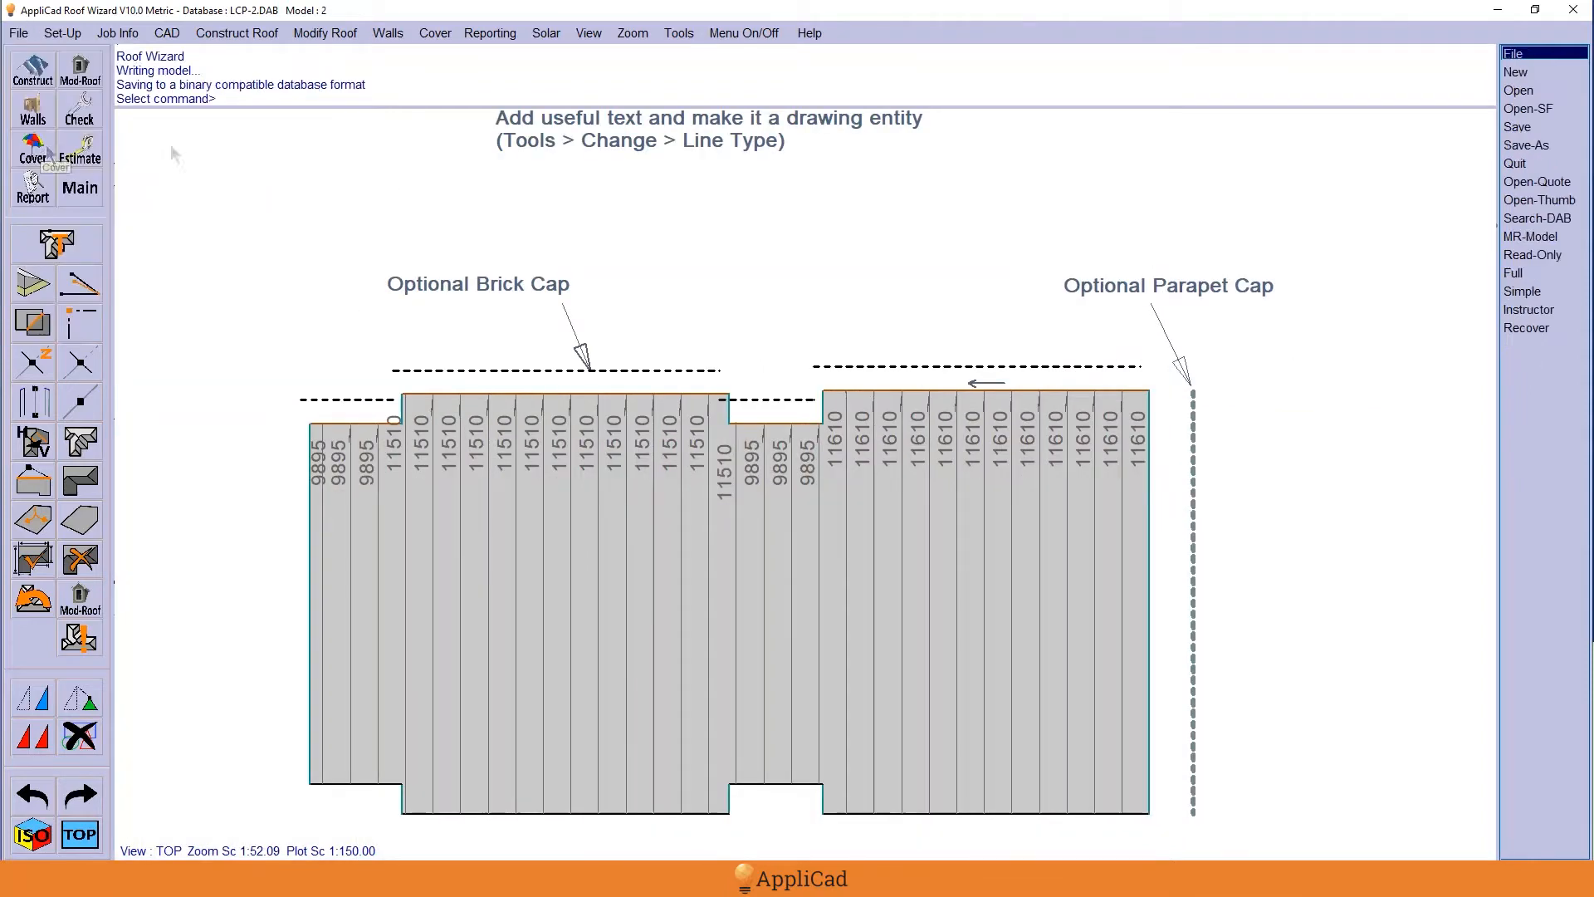
- Generate the Roof print drawing to preview the cap lines and labels, and cancel the printing
click(31, 193)
click(63, 519)
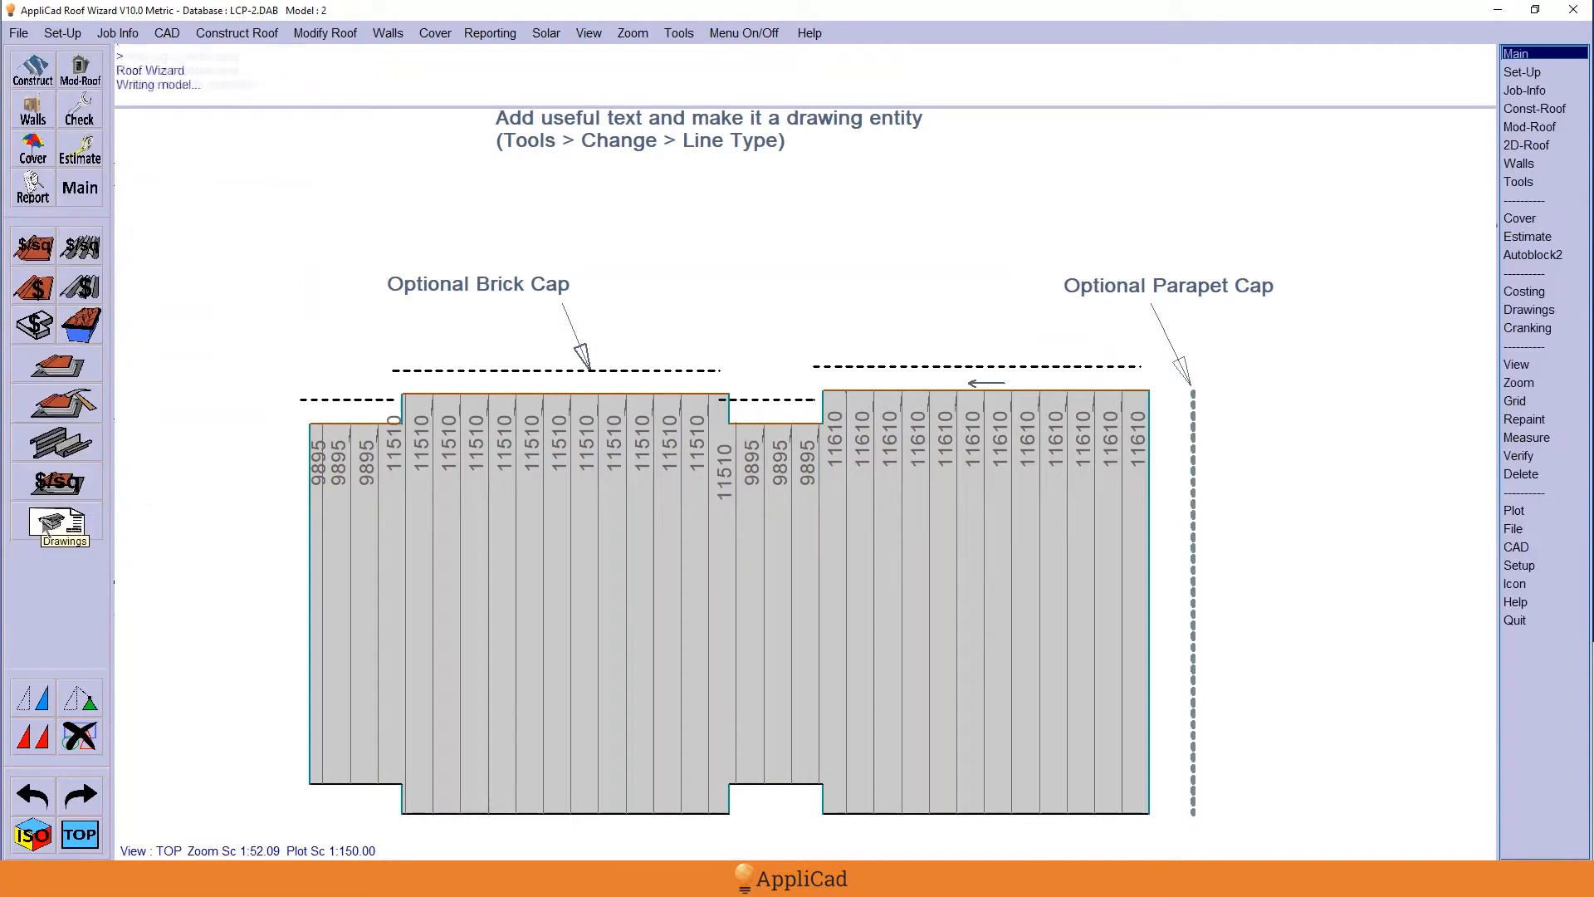
double_click(611, 306)
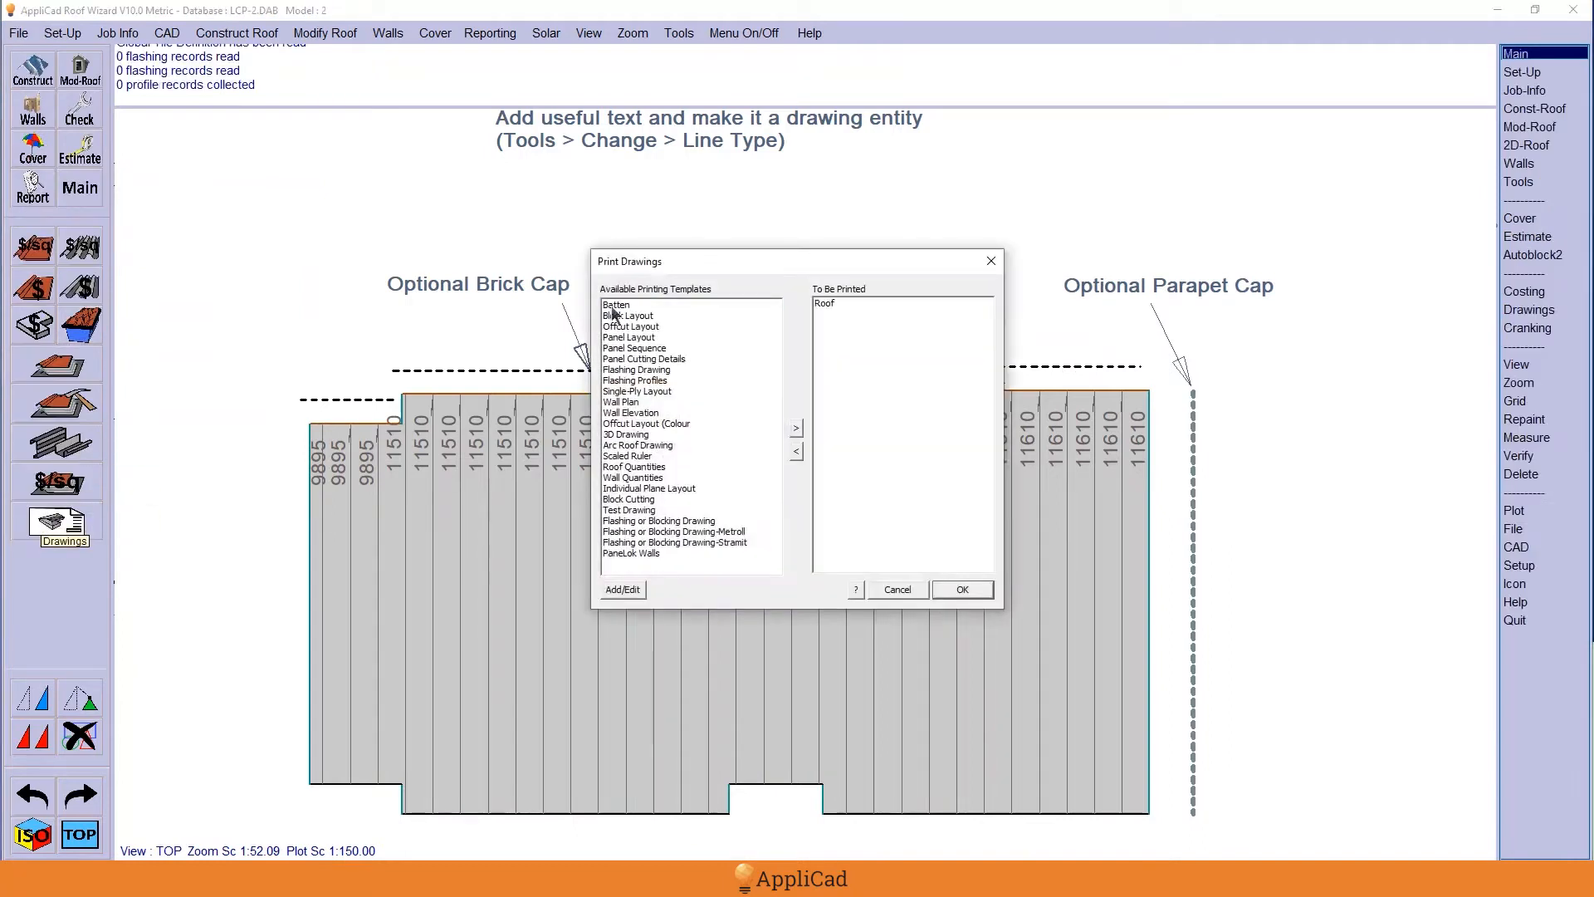
click(960, 589)
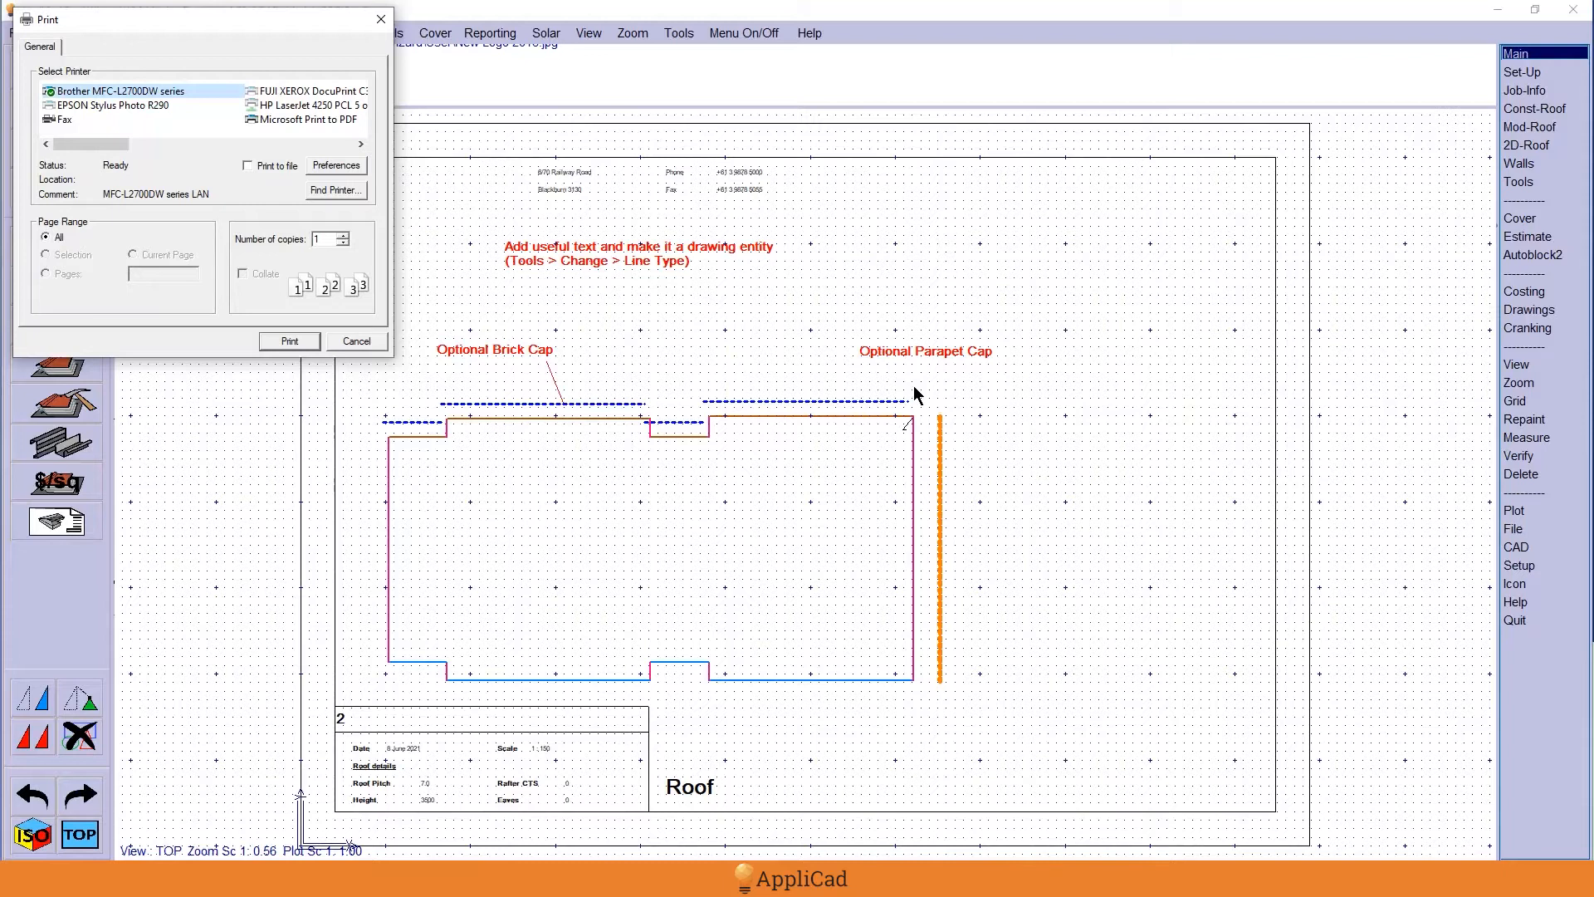
click(356, 341)
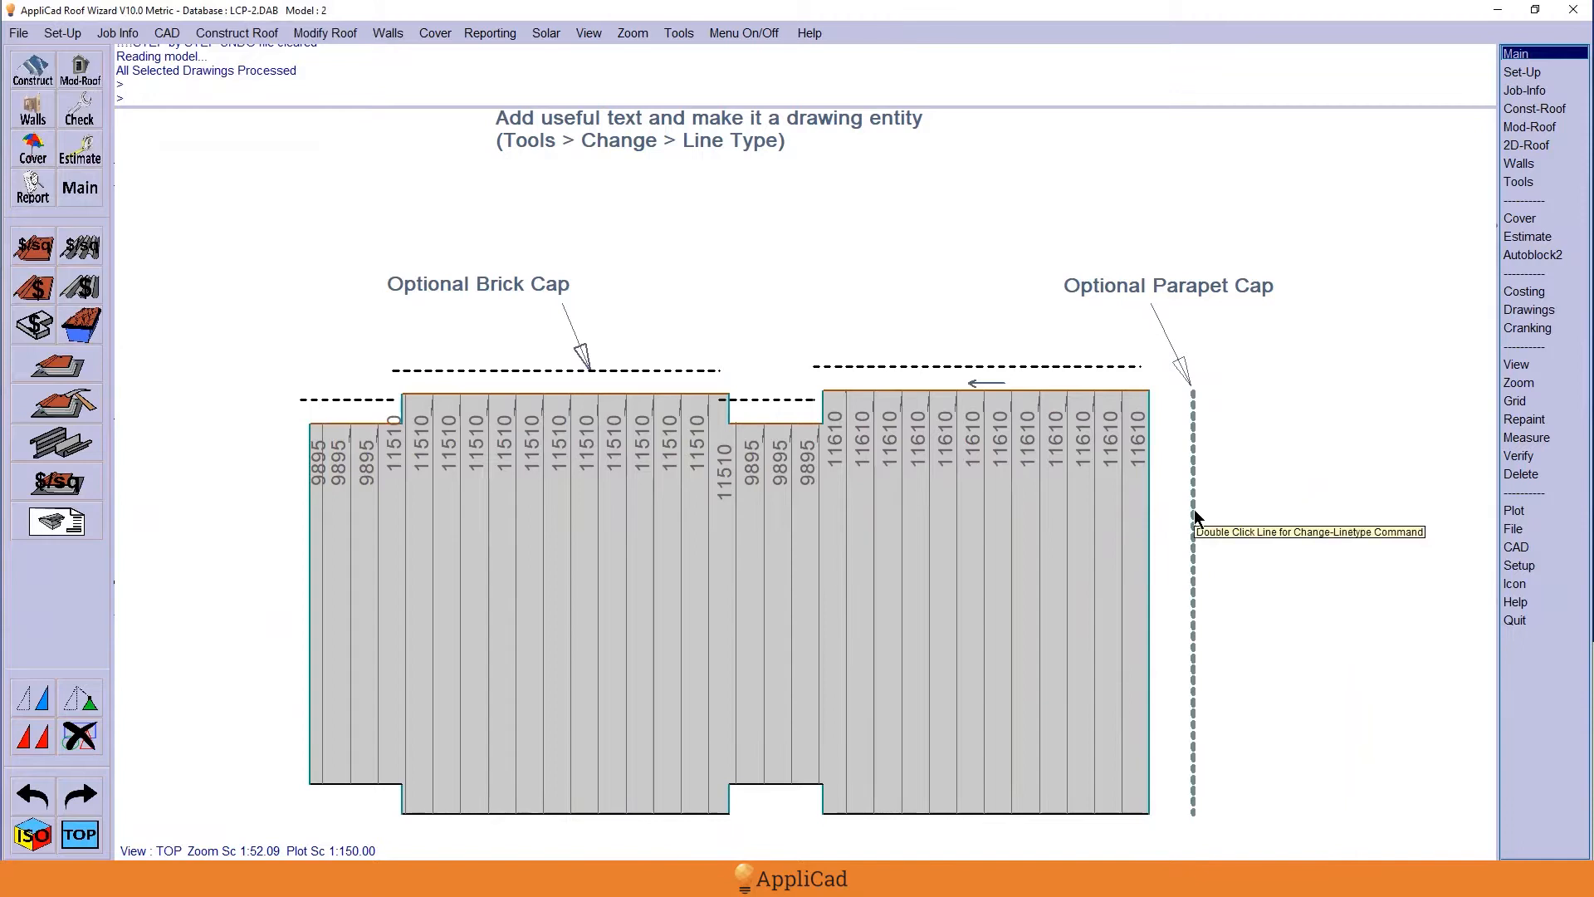
- Tally the roof quantities and move the summary clear of the drawing to check the Brick-Sill and Parapet Cap lengths
click(81, 117)
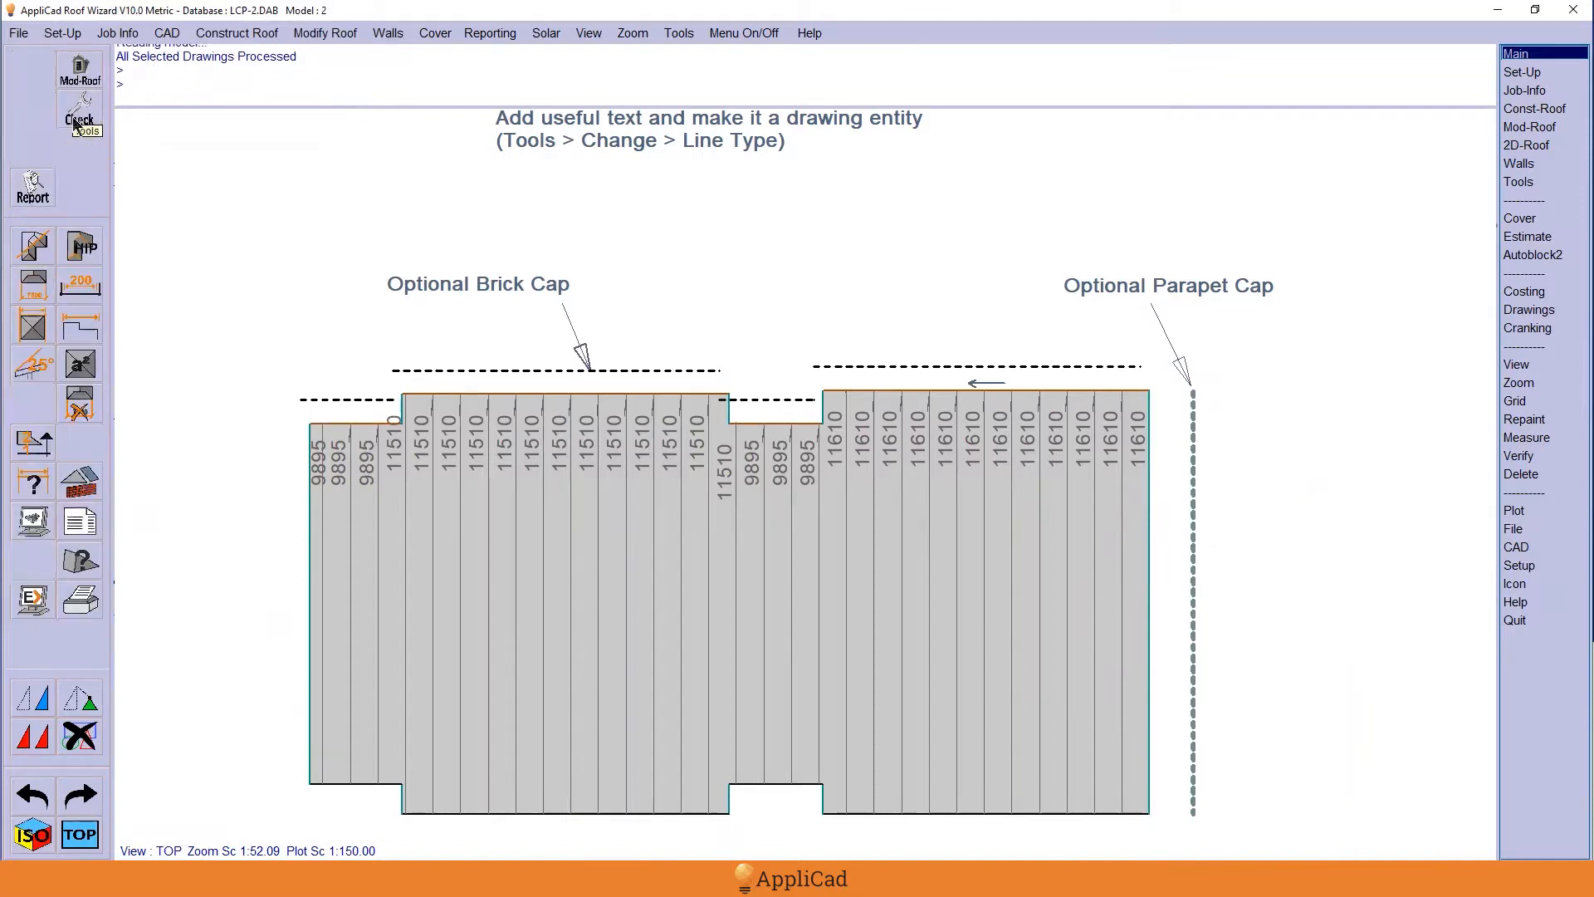
click(103, 510)
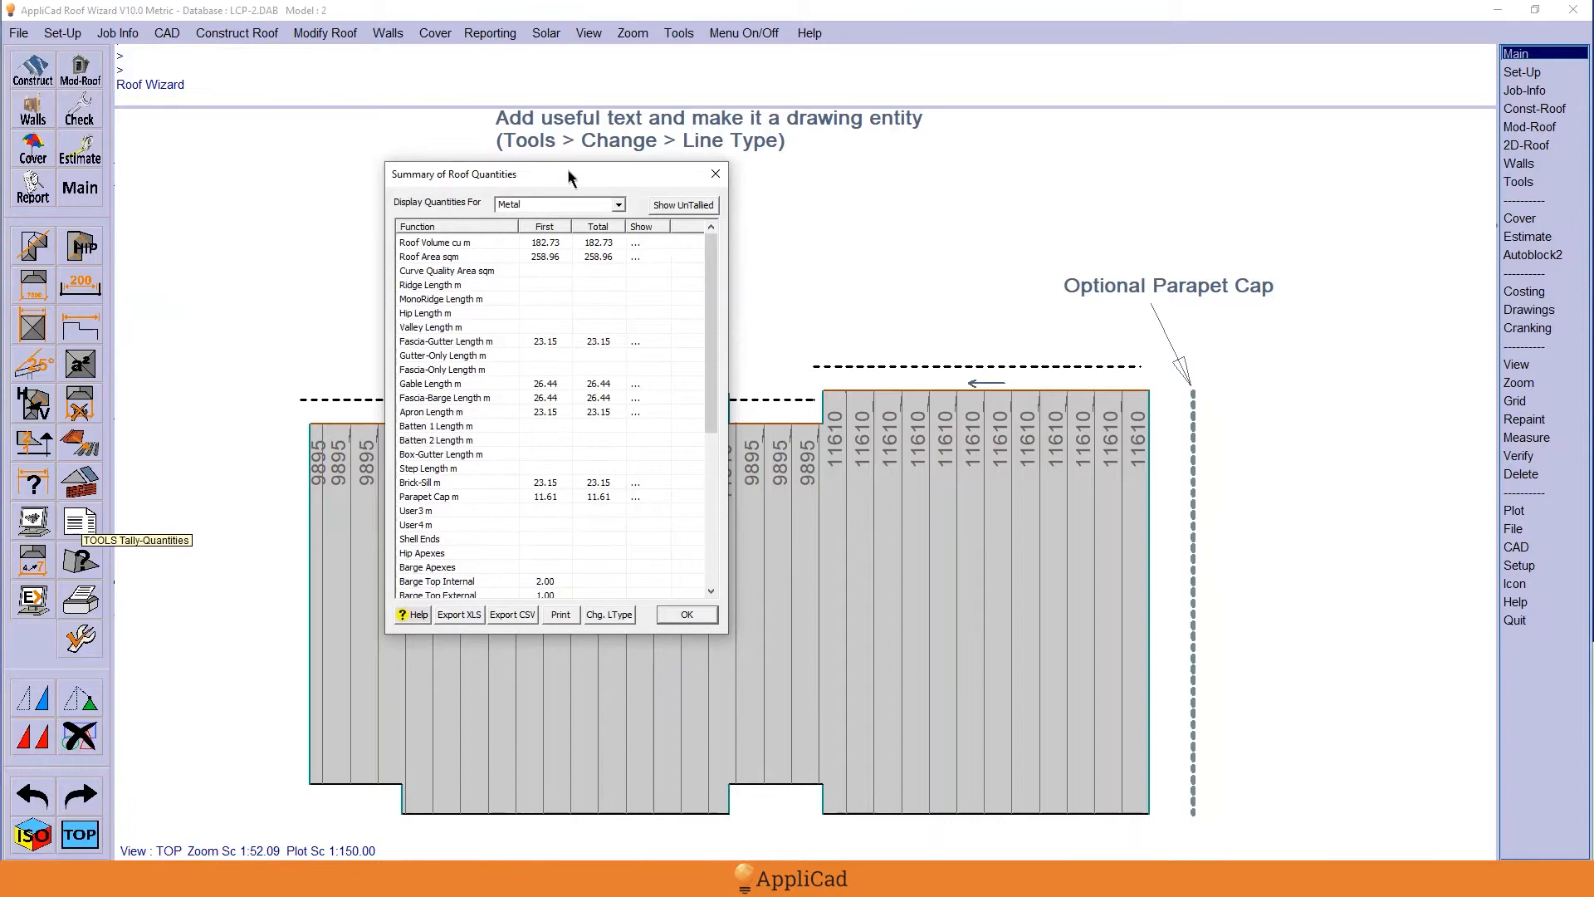
mouse_move(570, 173)
mouse_down()
mouse_move(465, 167)
mouse_move(241, 103)
mouse_up()
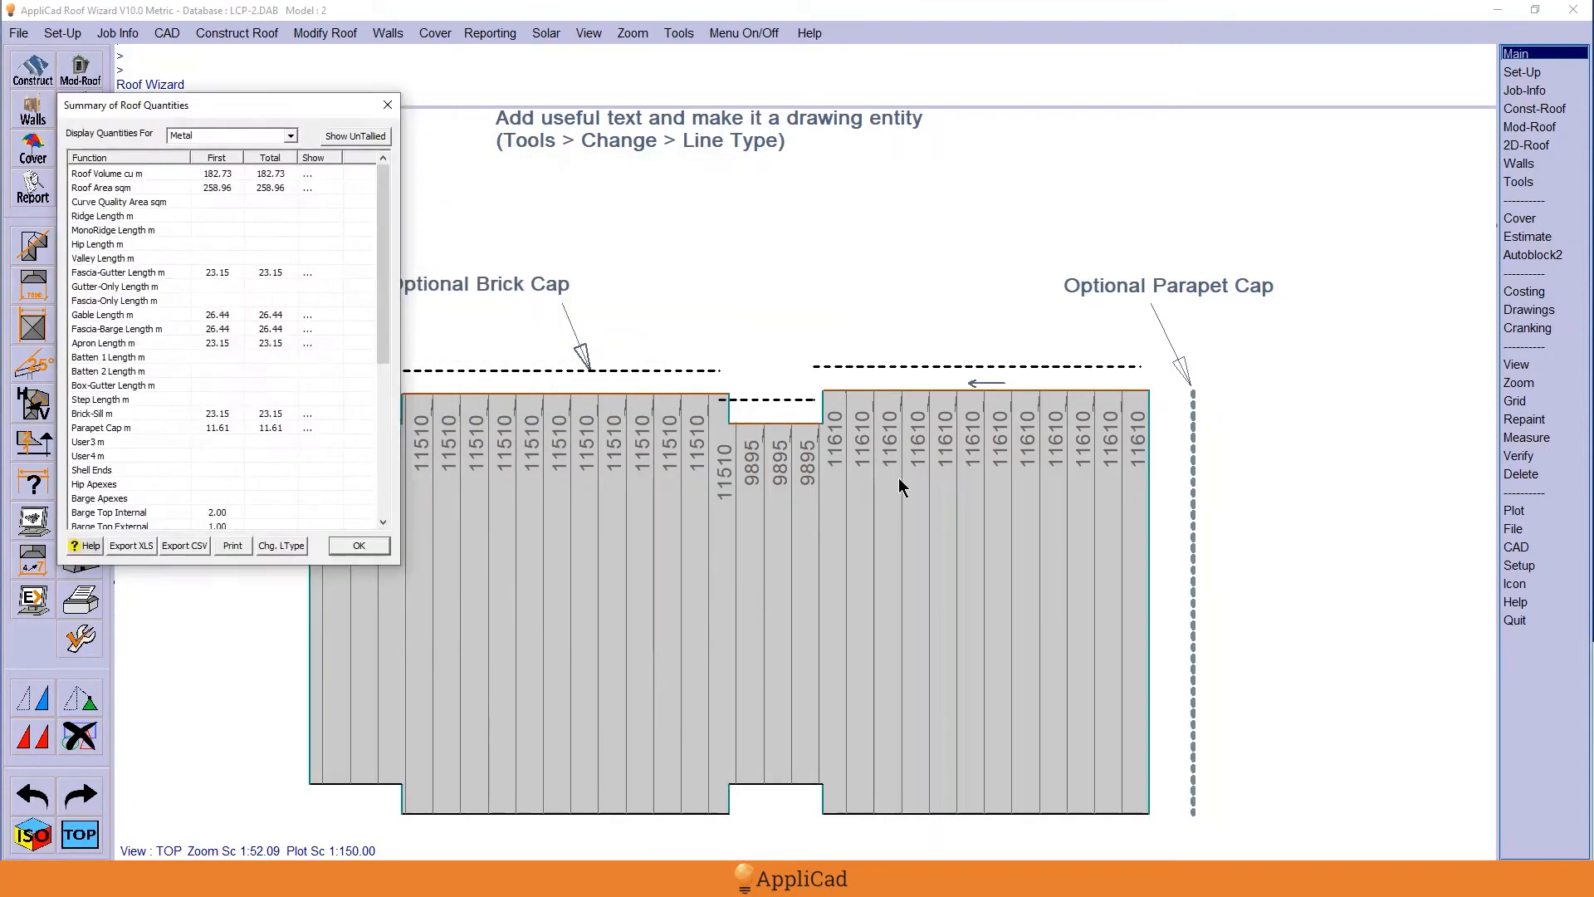